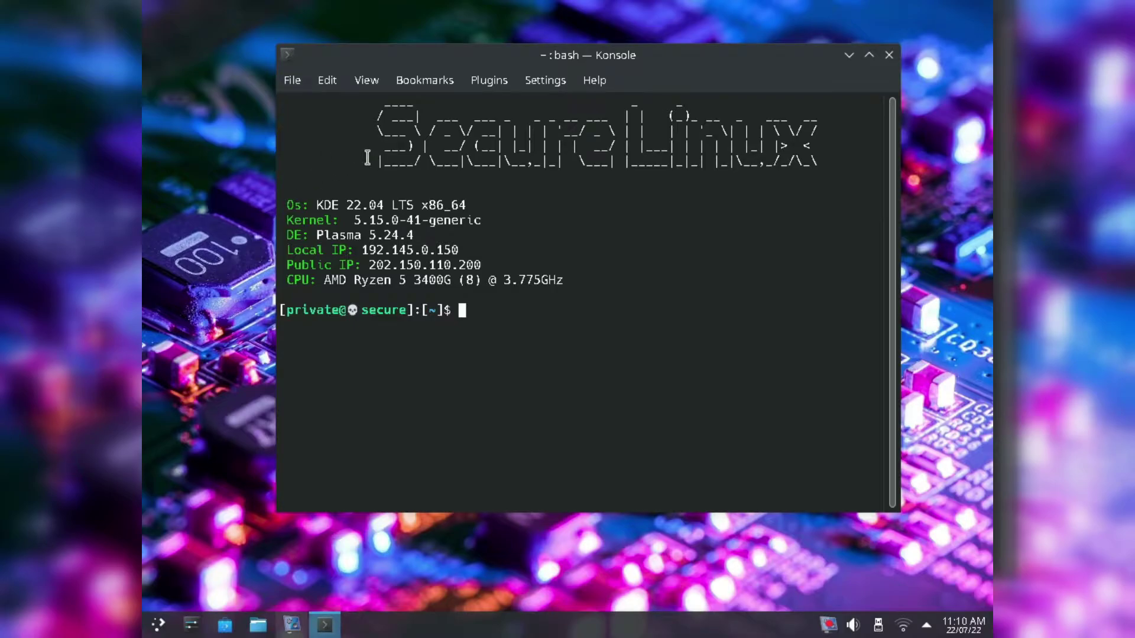
- Select and deselect the banner and system info text to inspect it
drag(361, 100, 562, 286)
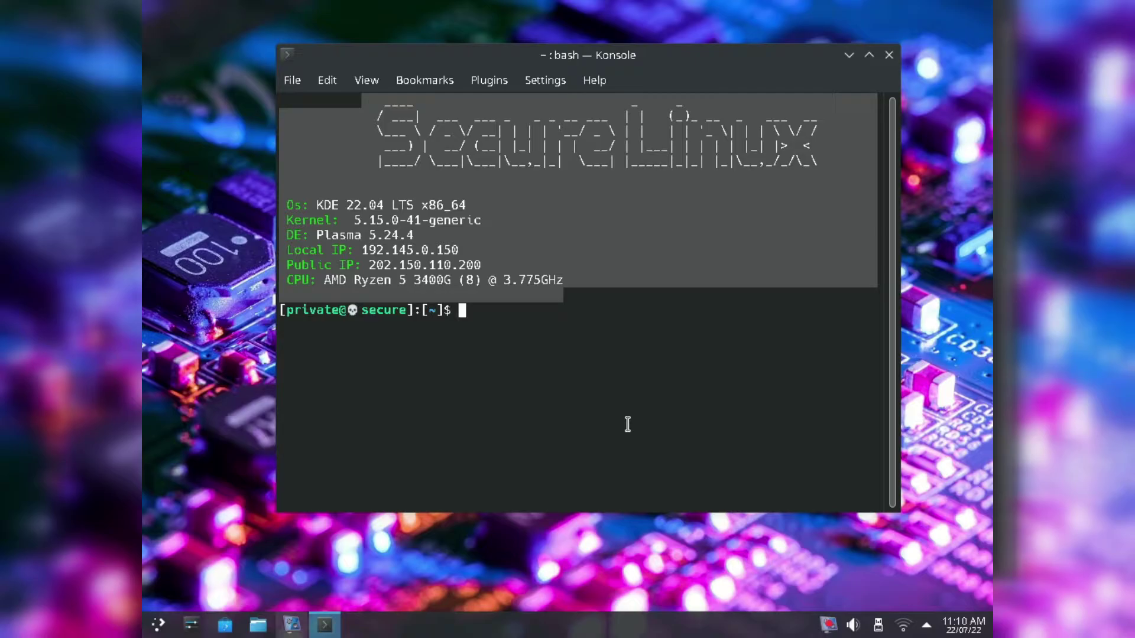
click(493, 350)
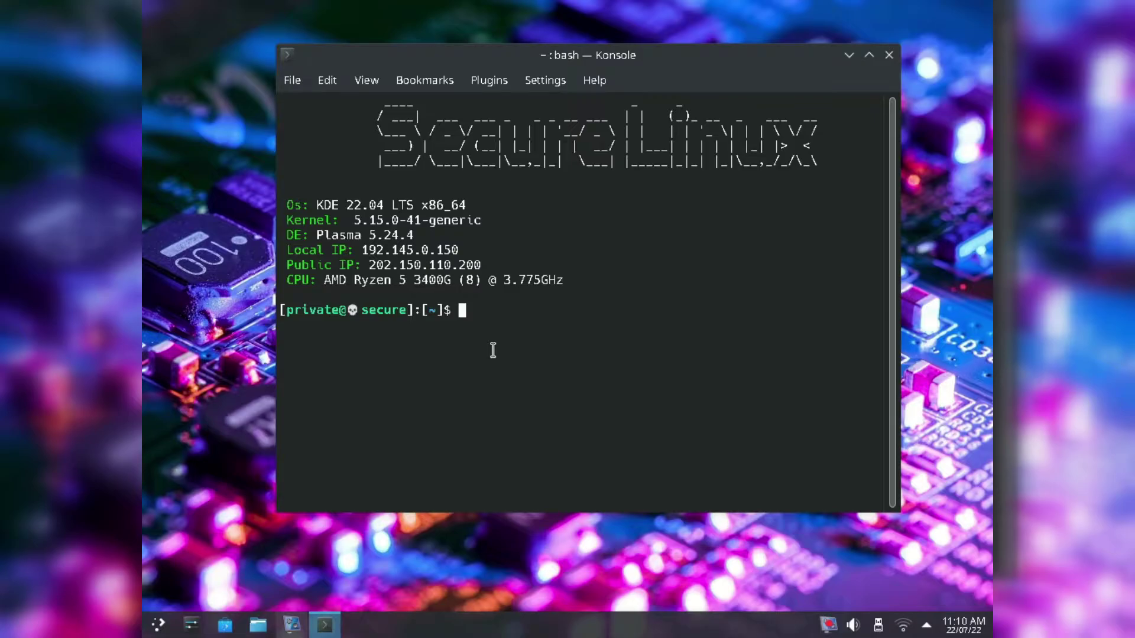
drag(362, 103, 562, 285)
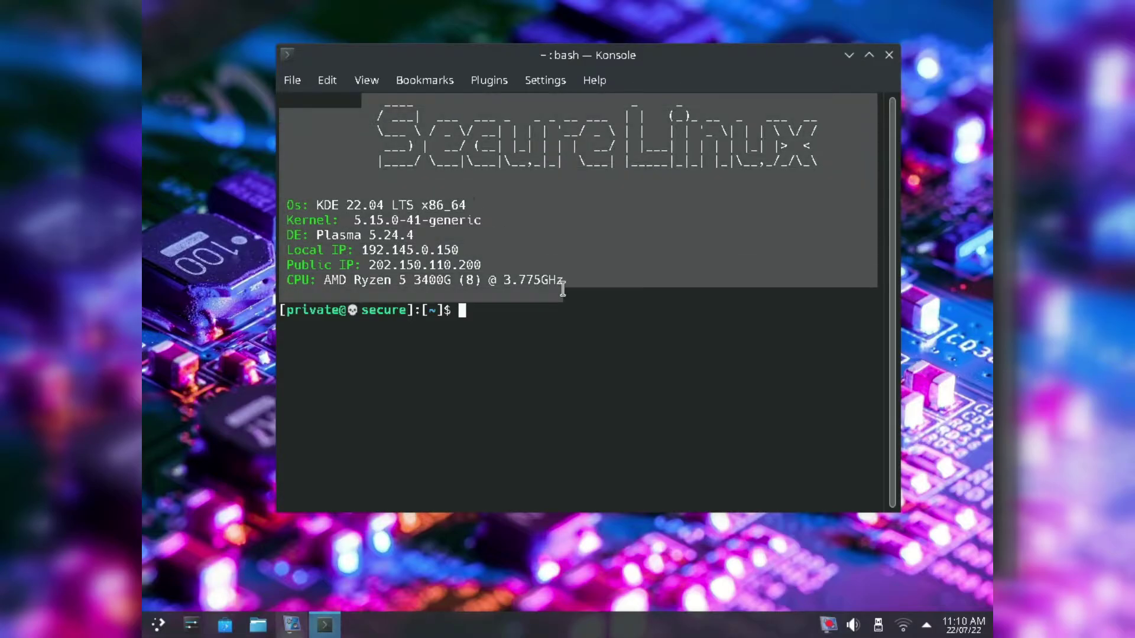
click(492, 350)
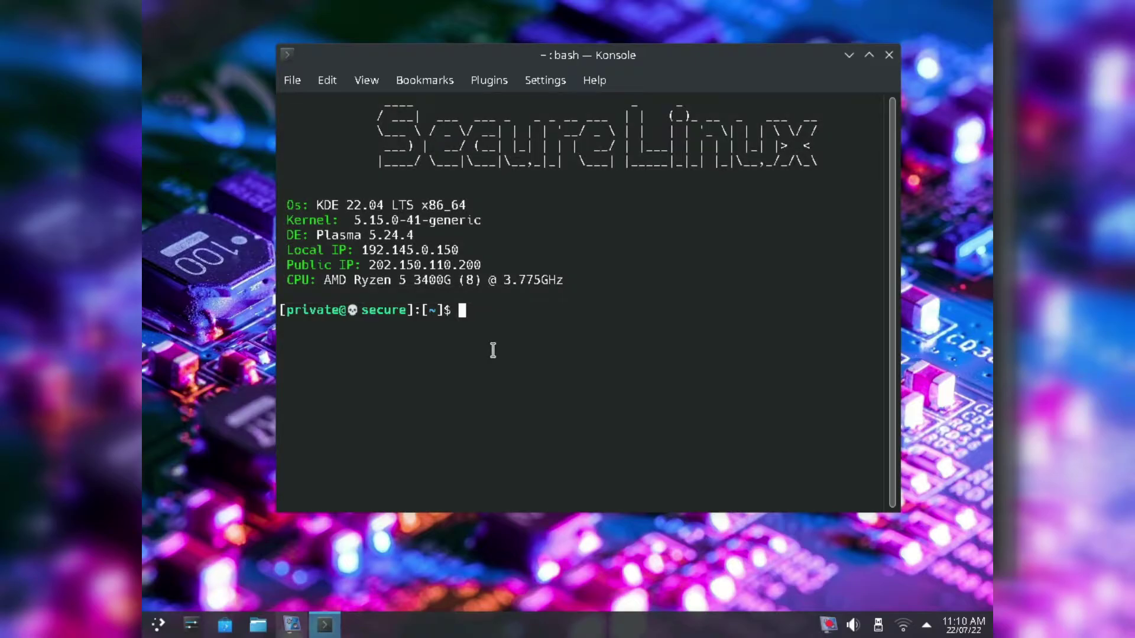
text(nano )
text(.bashr)
- Open .bashrc in the editor, scroll through it, and return to the shell
key(Tab)
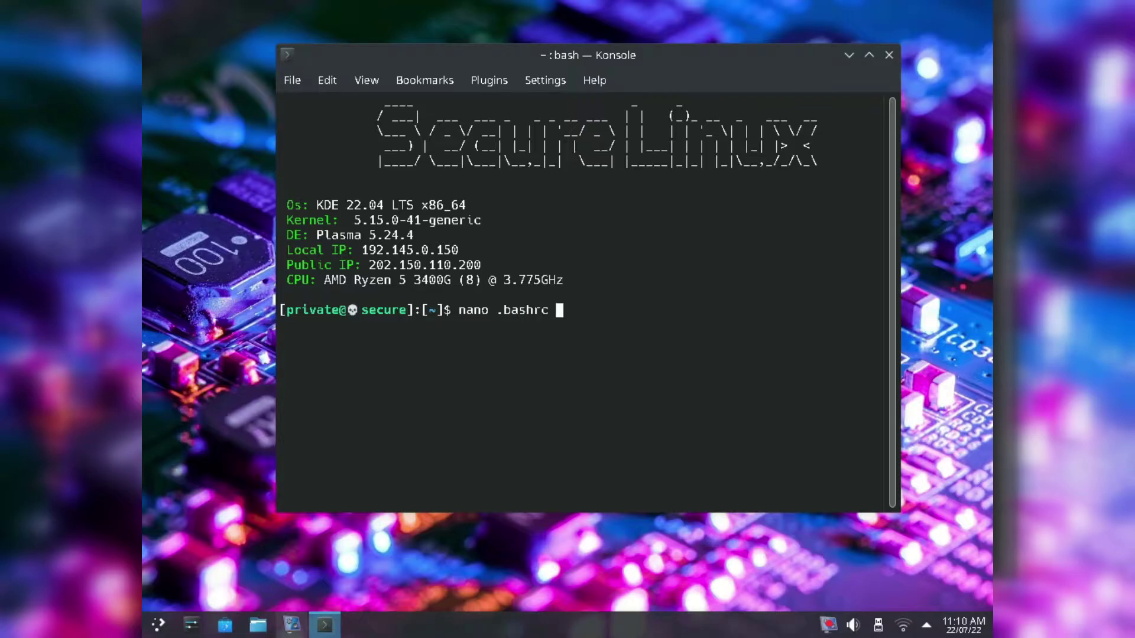
key(Return)
key(Down)
key(Down)
key(Down)
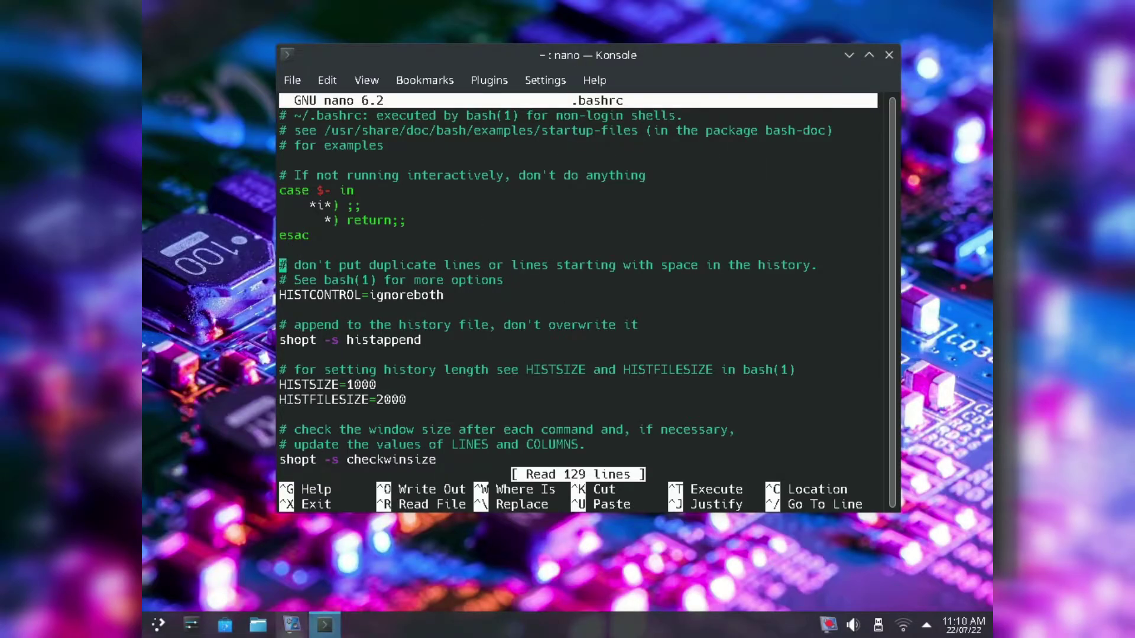
key(Down)
key(Down)
key(Down)
key(Down)
key(Down)
key(Down)
key(Down)
key(Down)
key(Down)
key(Down)
key(Down)
key(Down)
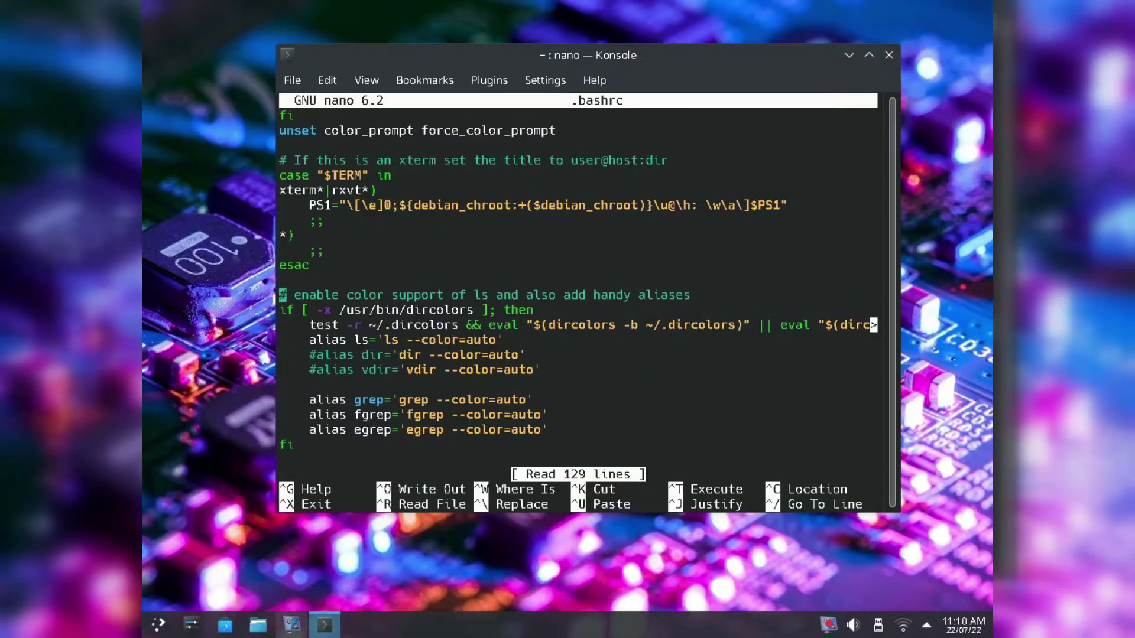
key(Down)
key(Down)
key(Down)
key(Down)
key(Down)
key(Down)
key(ctrl+x)
text(clear)
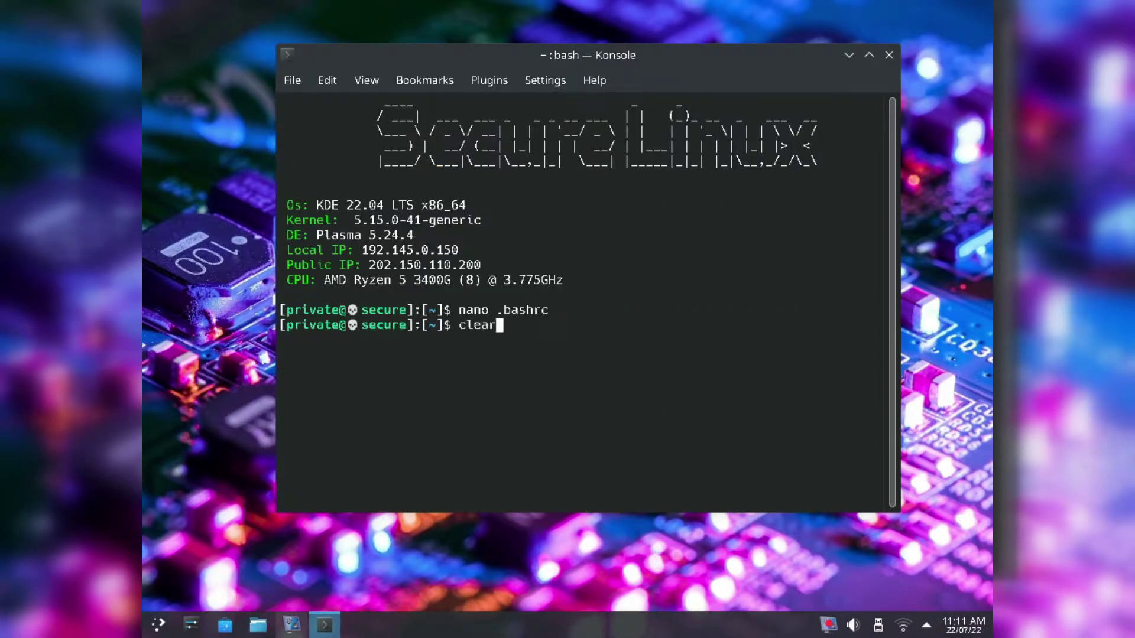
- Clear the screen and copy .bashrc into the Desktop folder
key(Return)
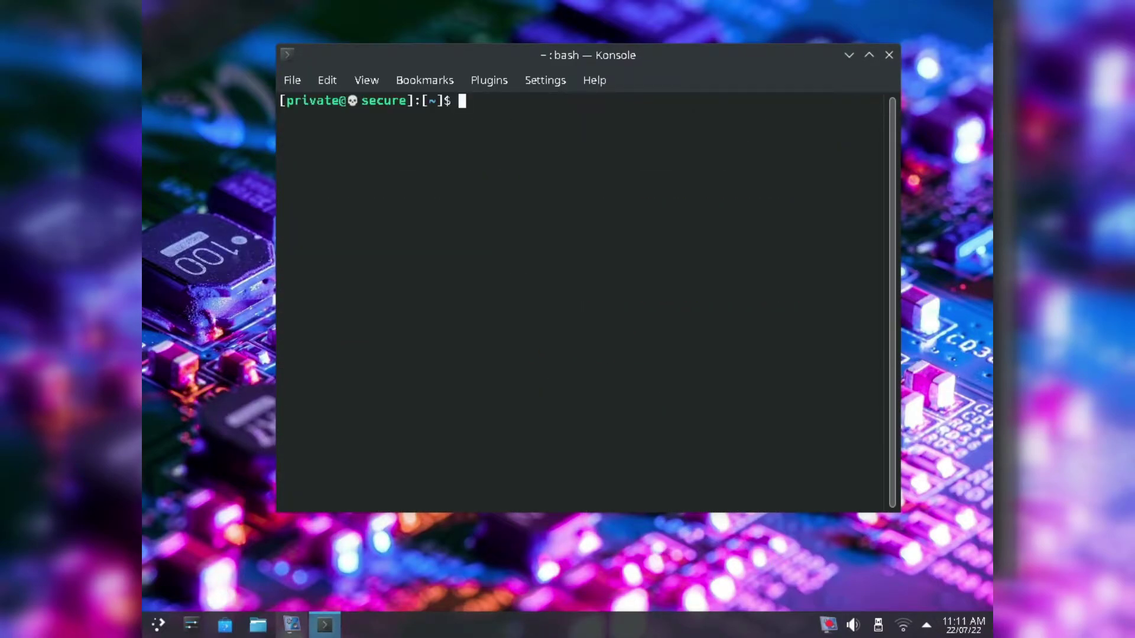
text(cp )
text(.bash)
text(rc  /)
text(mn)
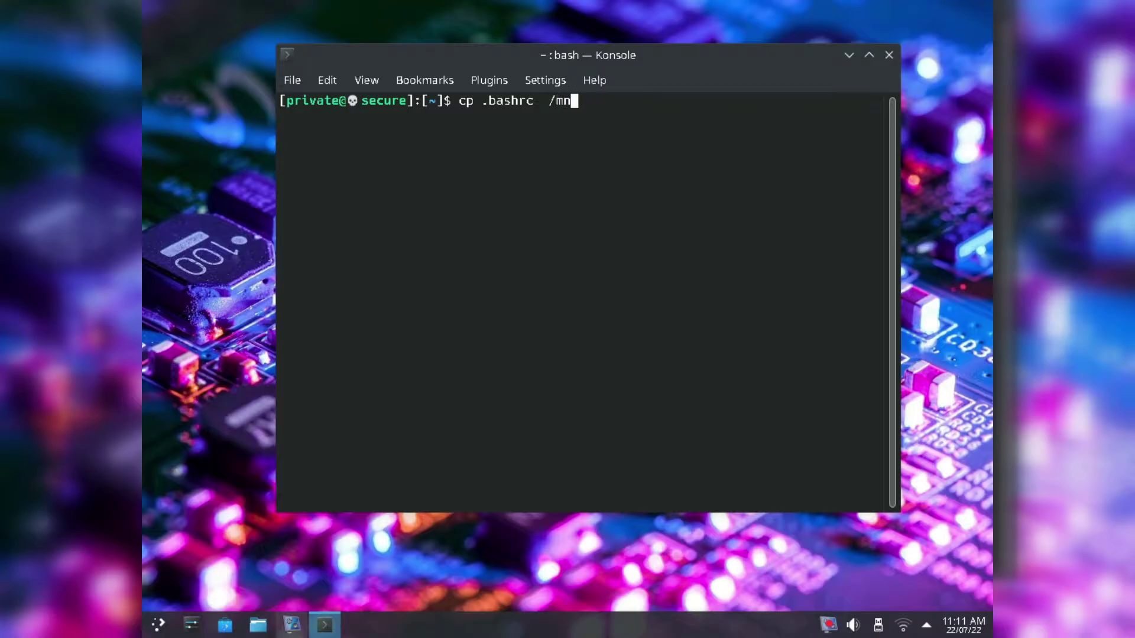
key(BackSpace)
key(BackSpace)
key(BackSpace)
text(De)
text(s)
key(Tab)
key(Return)
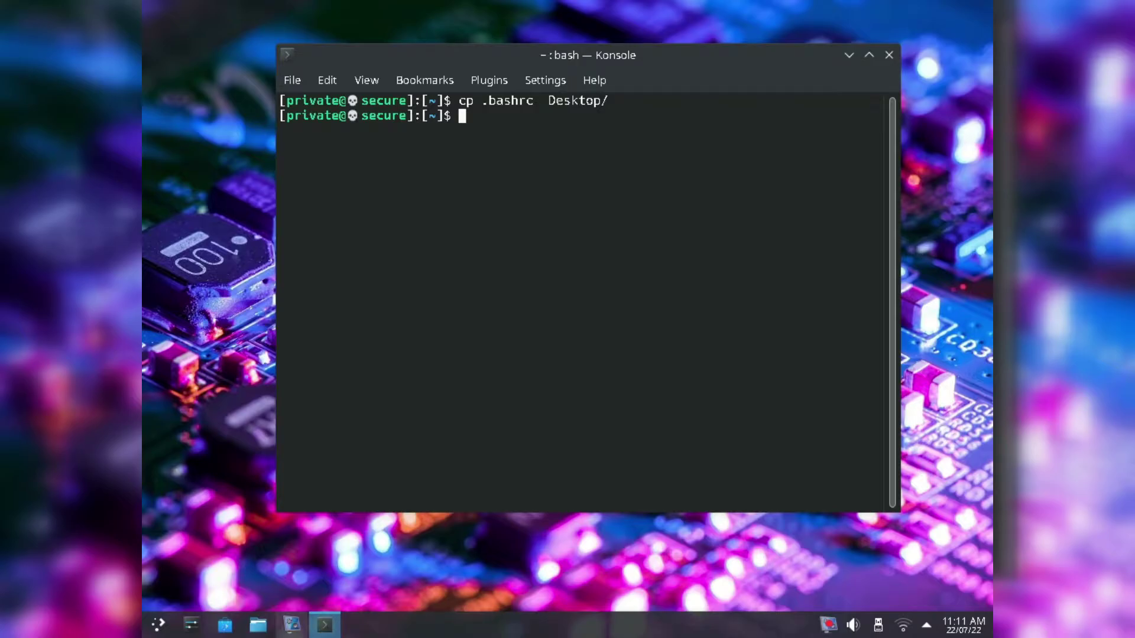
text(clear)
- Clear the screen, enter Desktop, and list it to confirm the .bashrc copy
key(Return)
text(cd)
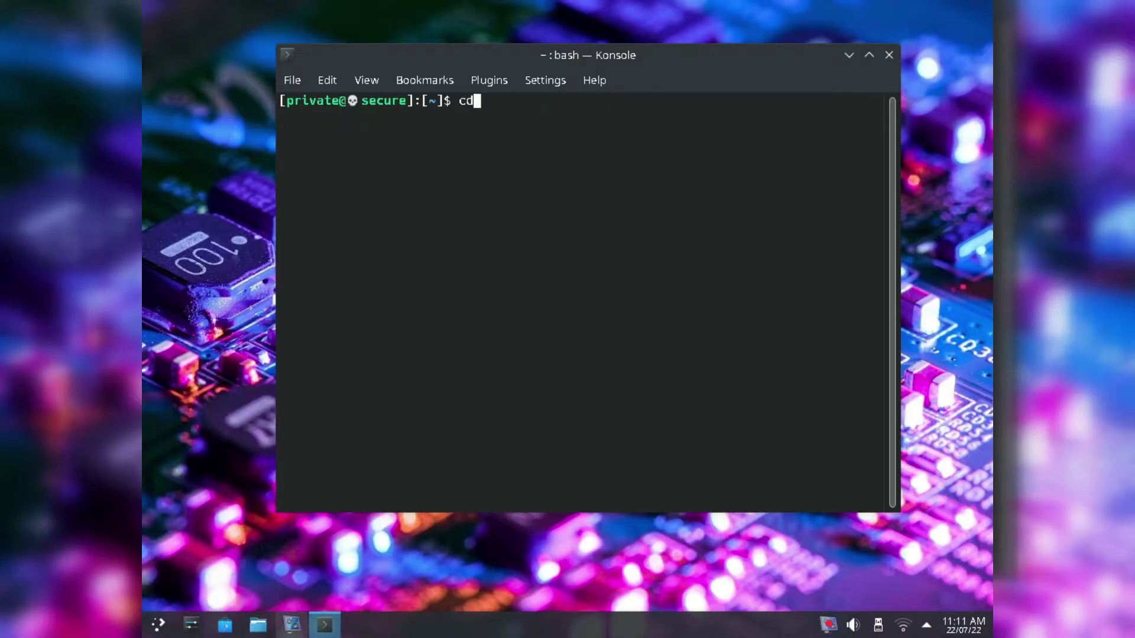
text( Desk)
key(Tab)
key(Return)
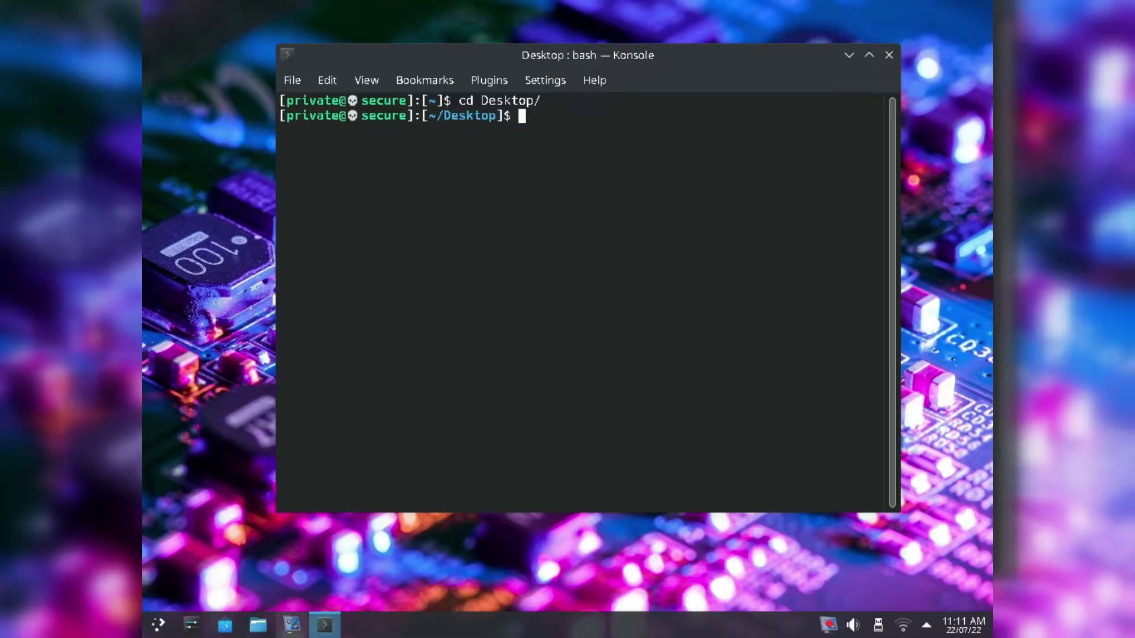
text(ll)
key(Return)
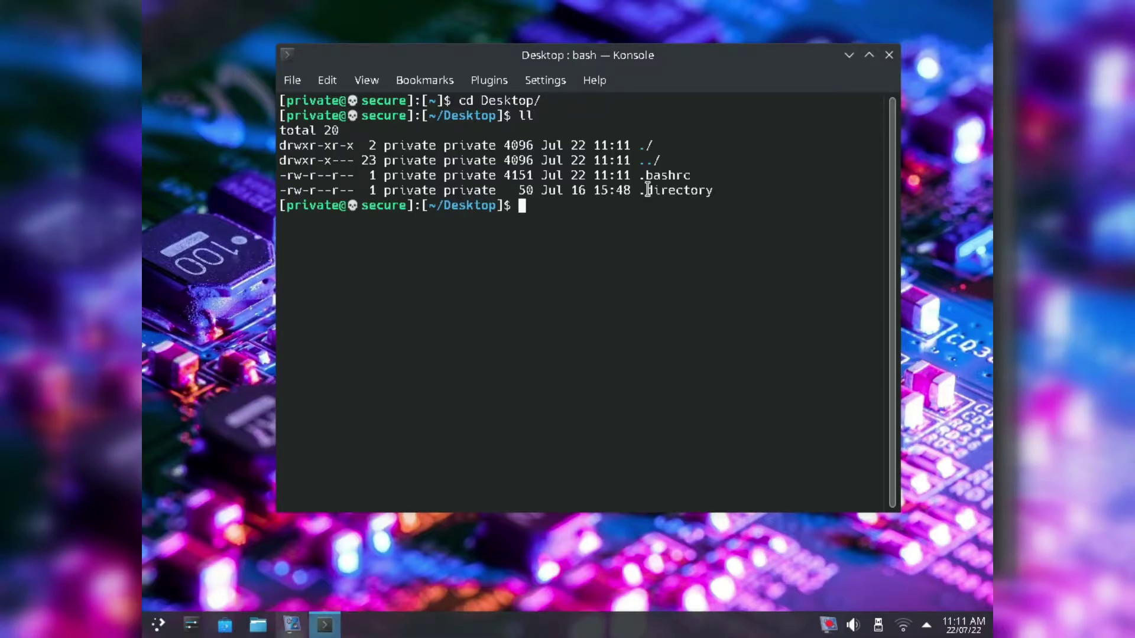
drag(637, 175, 698, 174)
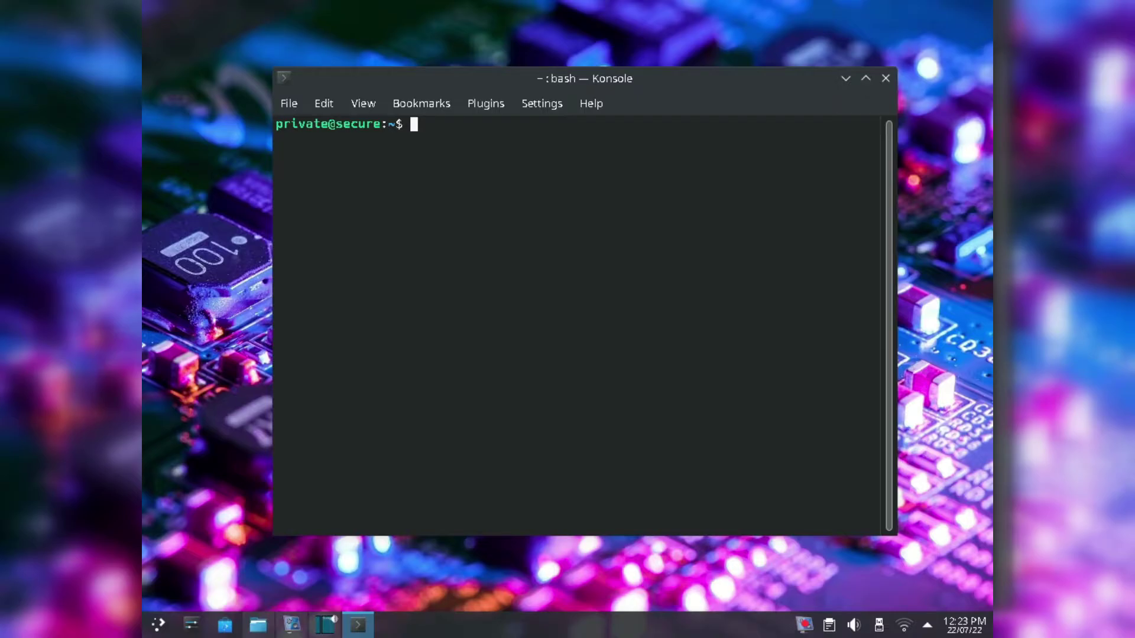
text(sudo apt )
text(install )
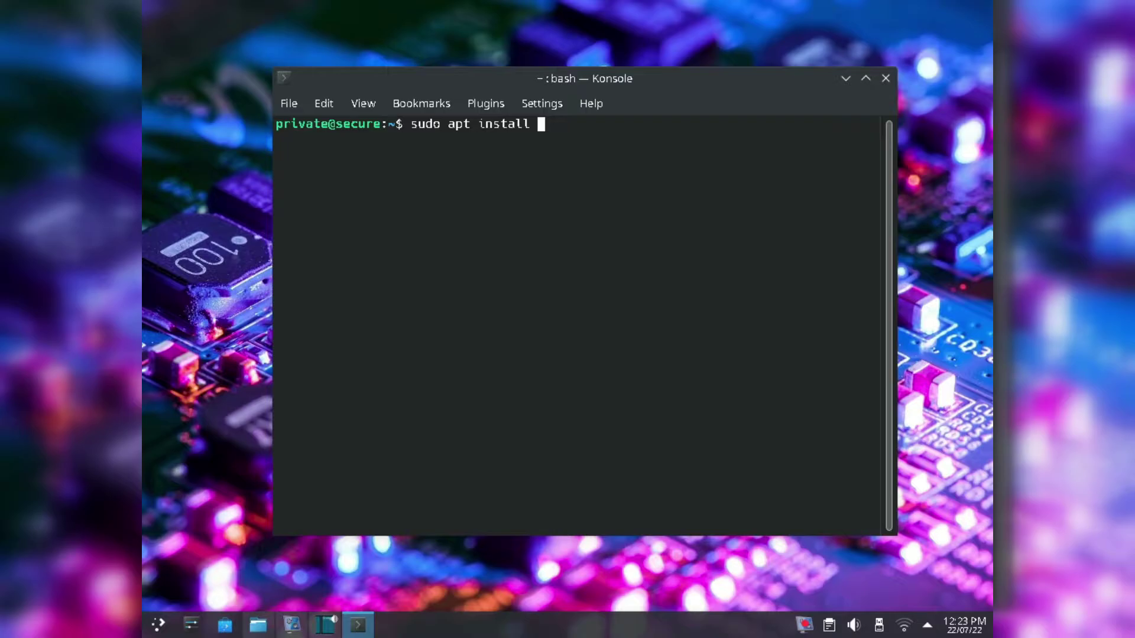
text(figlet)
- Run sudo apt install figlet, which reports the newest version, then clear the screen
key(Return)
text(******)
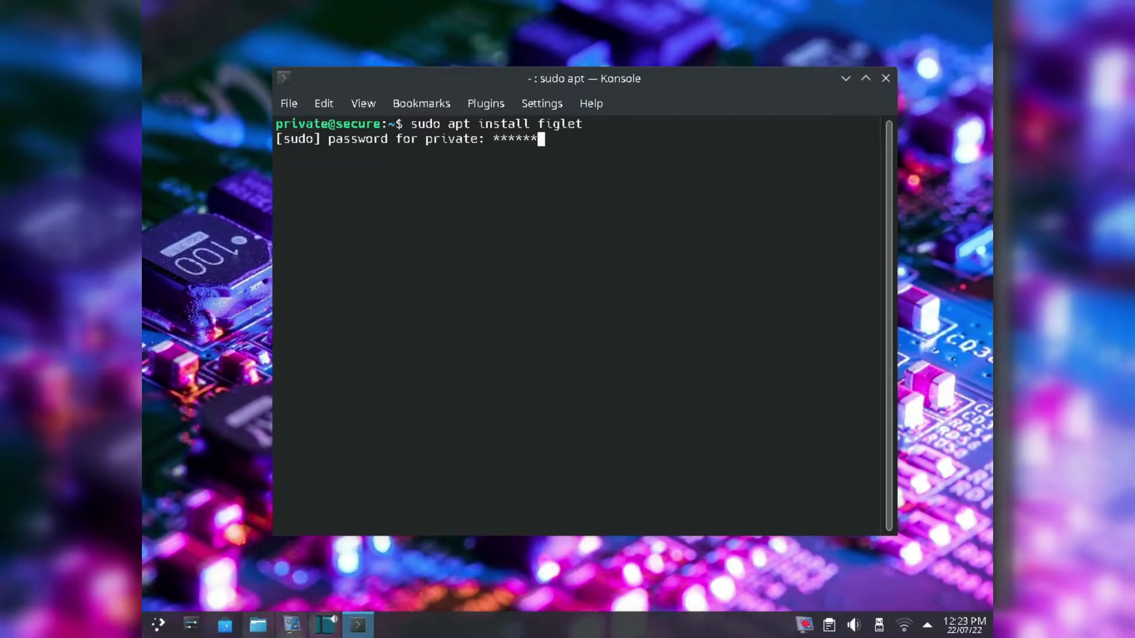
text(*****)
key(Return)
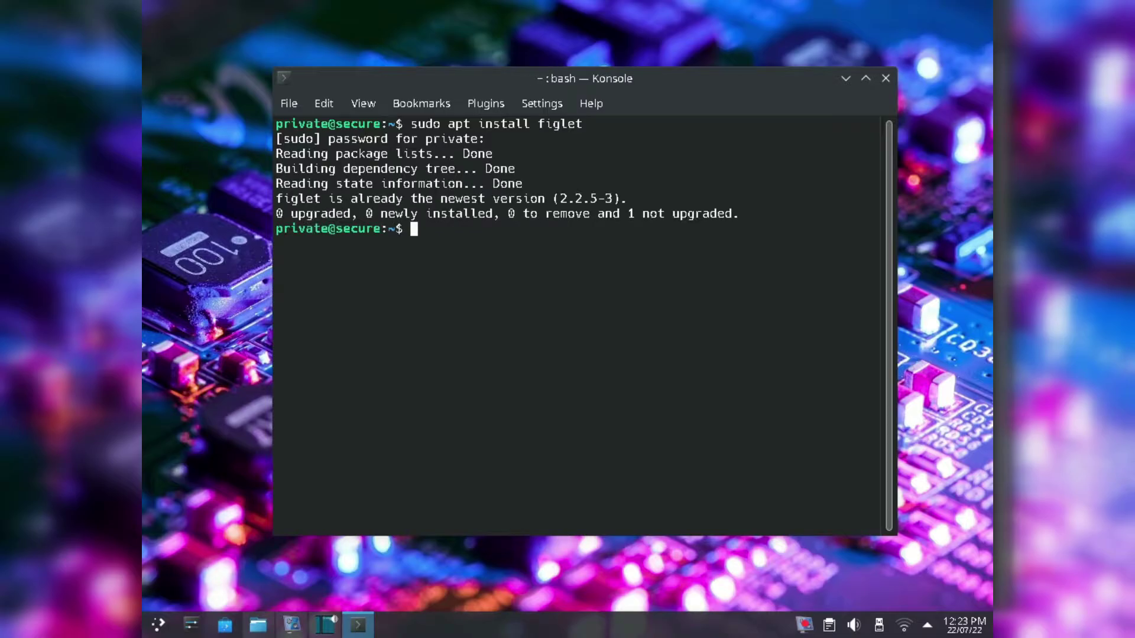
text(clear)
key(Return)
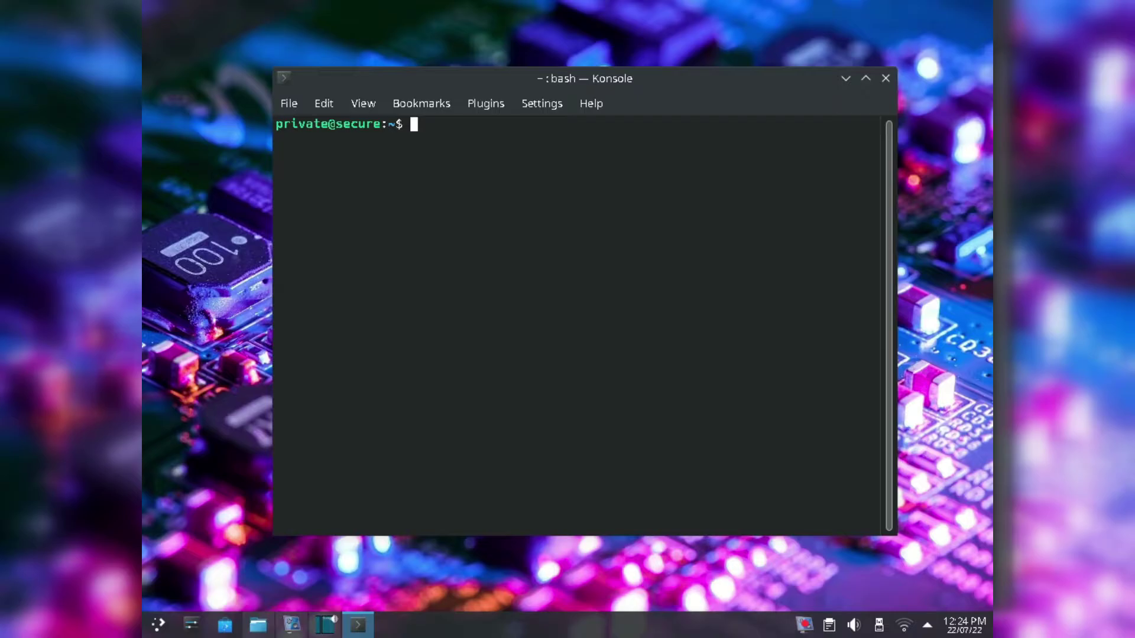
text(fig)
text(let)
text( Secu)
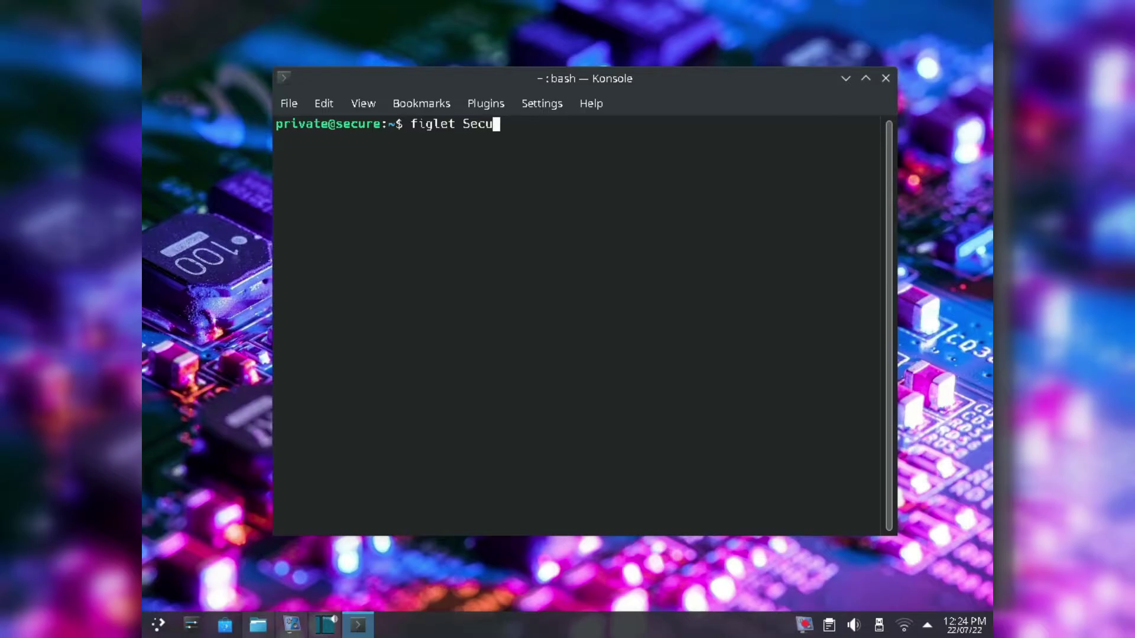
text(re Li)
text(nux)
- Render 'Secure Linux' with figlet, then close Konsole and reopen it
key(Return)
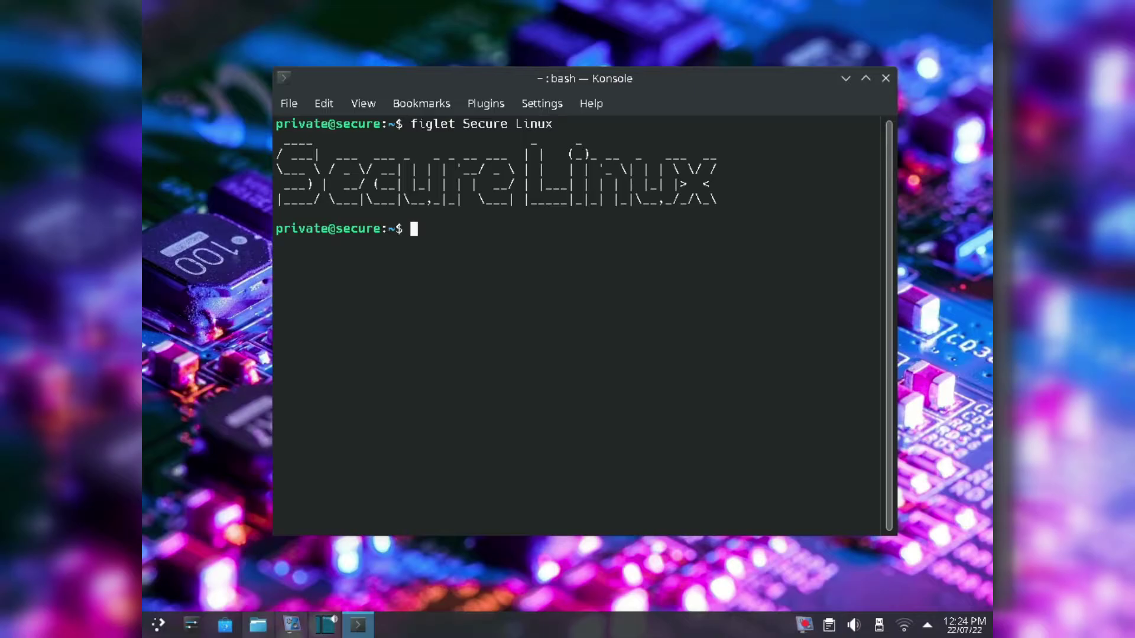
key(ctrl+d)
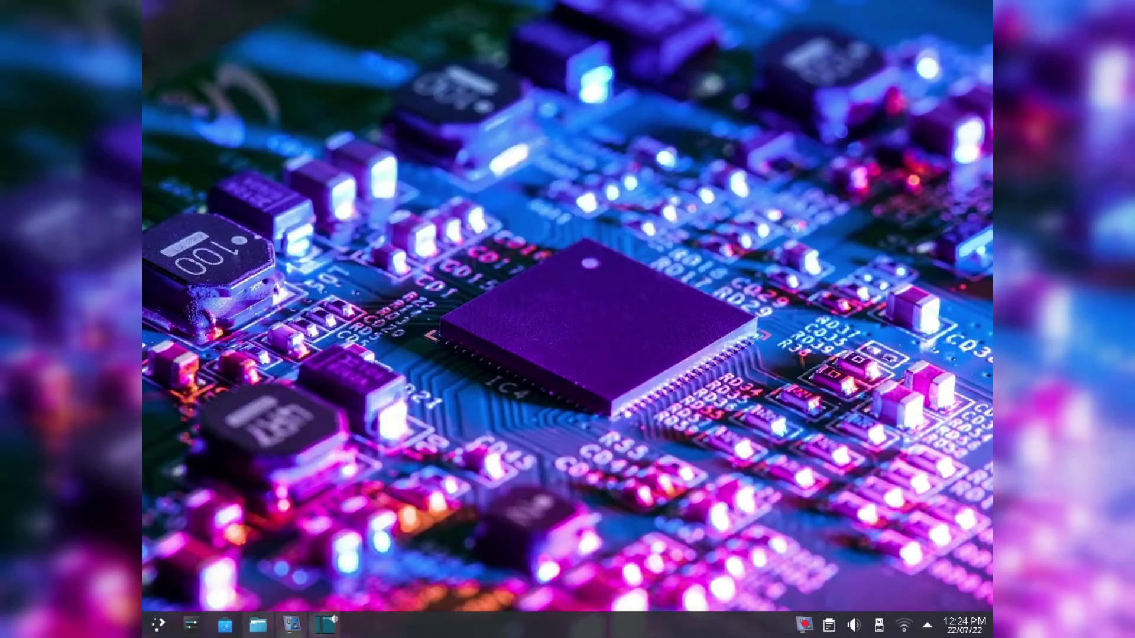
key(ctrl+alt+t)
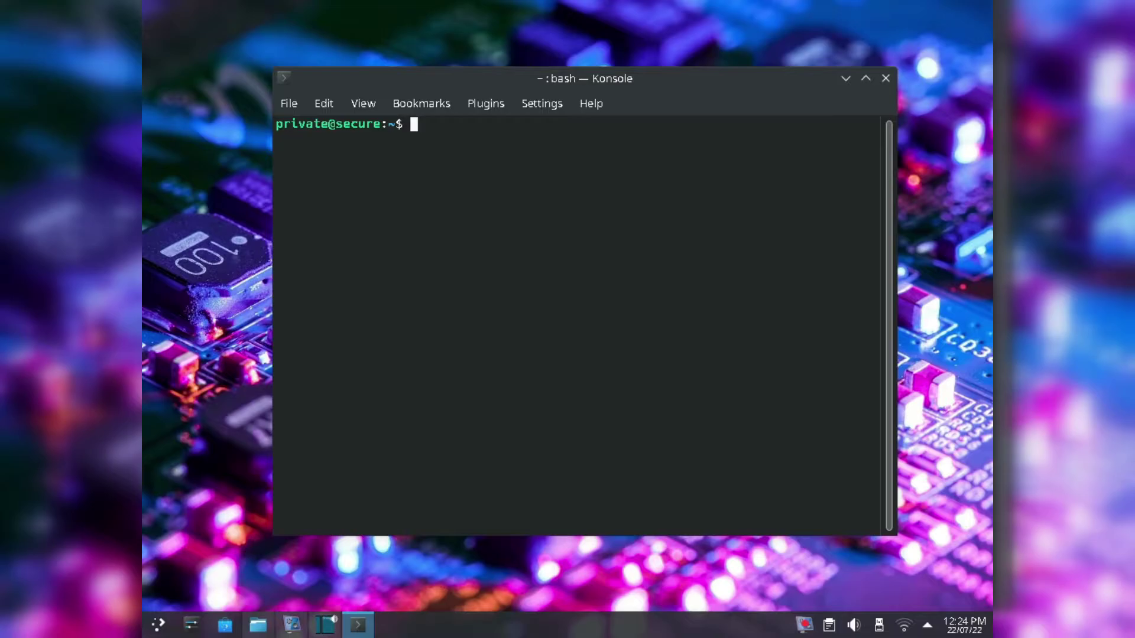
text(nano)
text( .bash)
text(rc)
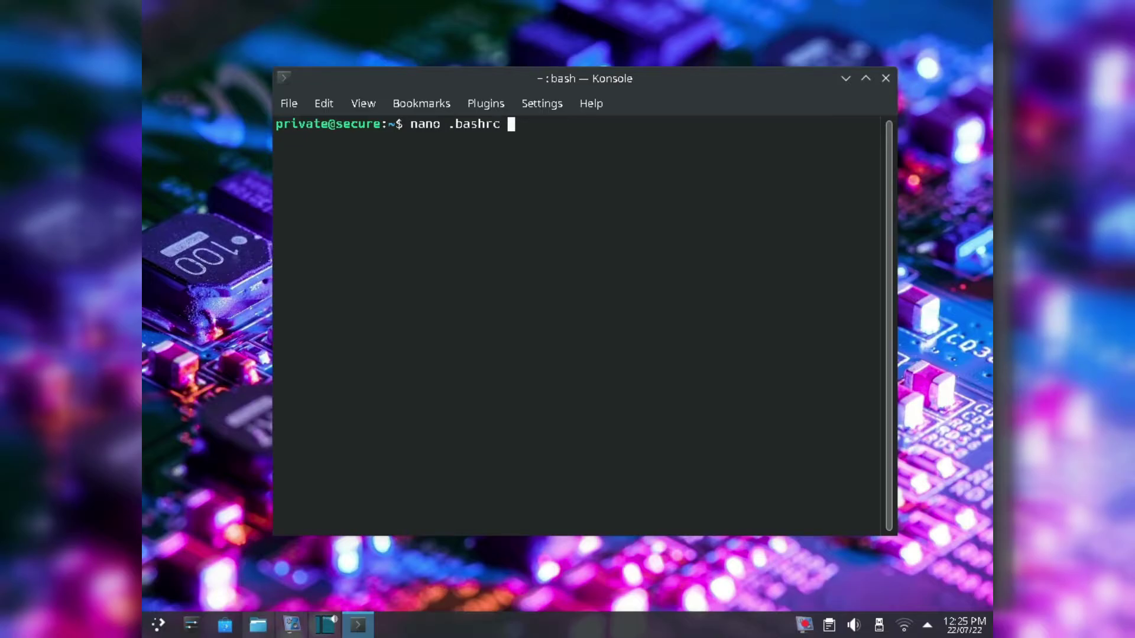
- Append figlet " Secure Linux" to the end of .bashrc, save, and exit nano
key(Return)
scroll(568, 311, down, 2)
scroll(567, 311, down, 6)
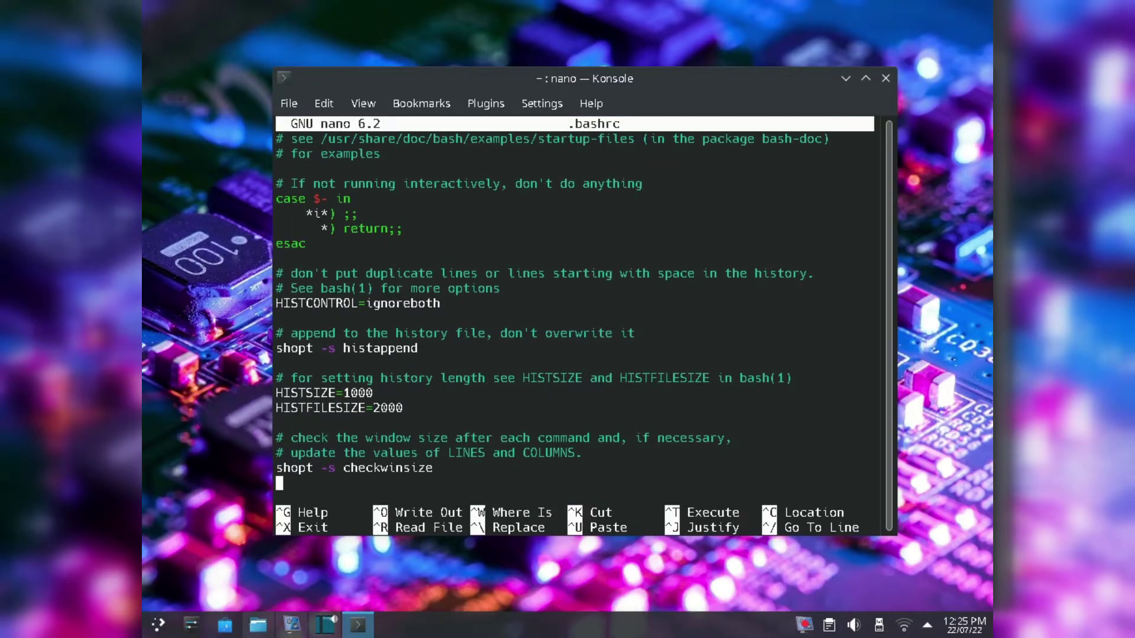
scroll(568, 311, down, 8)
scroll(567, 311, down, 8)
scroll(567, 310, down, 8)
scroll(567, 311, down, 8)
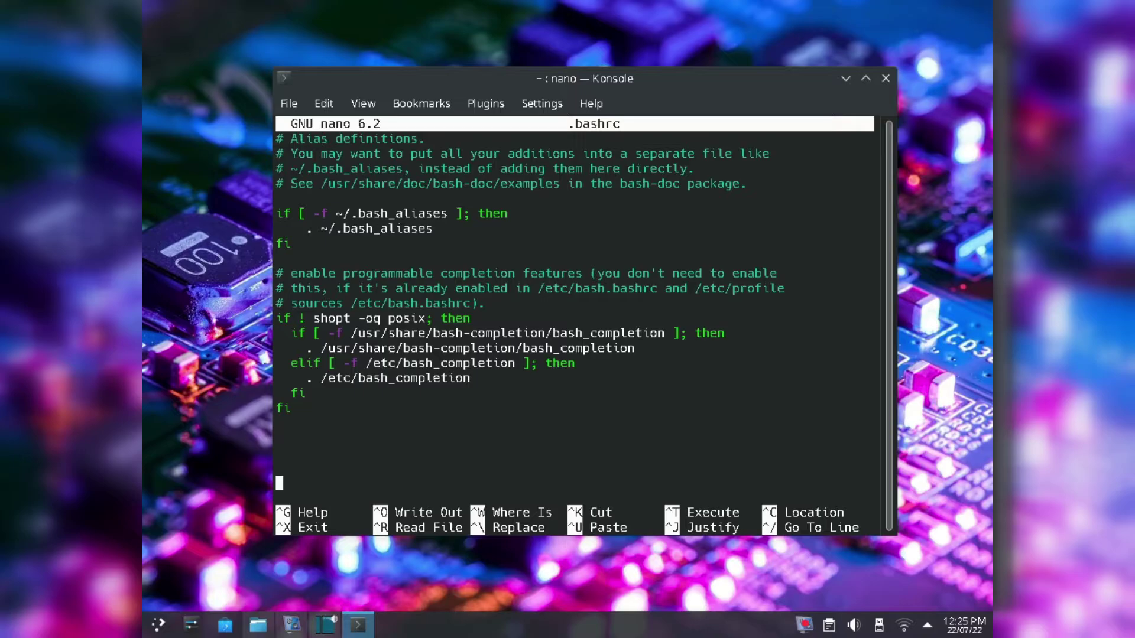
key(Up)
key(Up)
key(Up)
text(f)
text(iglet)
text( ")
text(Sec)
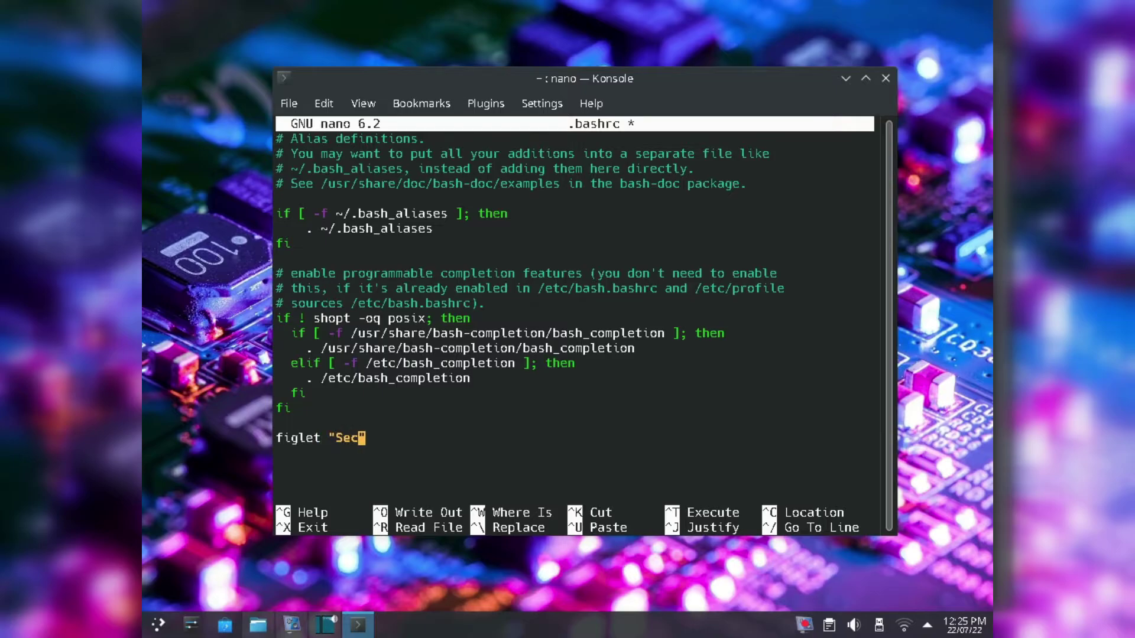
text(ure L)
text(inux")
key(Left)
key(Left)
key(Left)
key(Left)
key(Left)
key(Left)
key(Left)
key(Left)
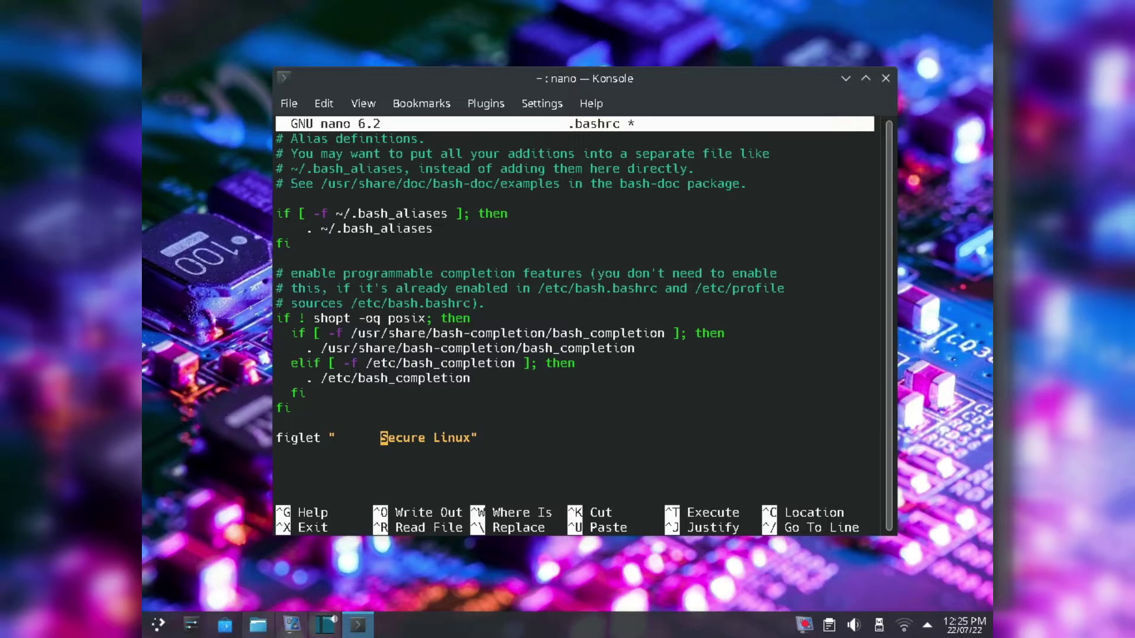
key(ctrl+s)
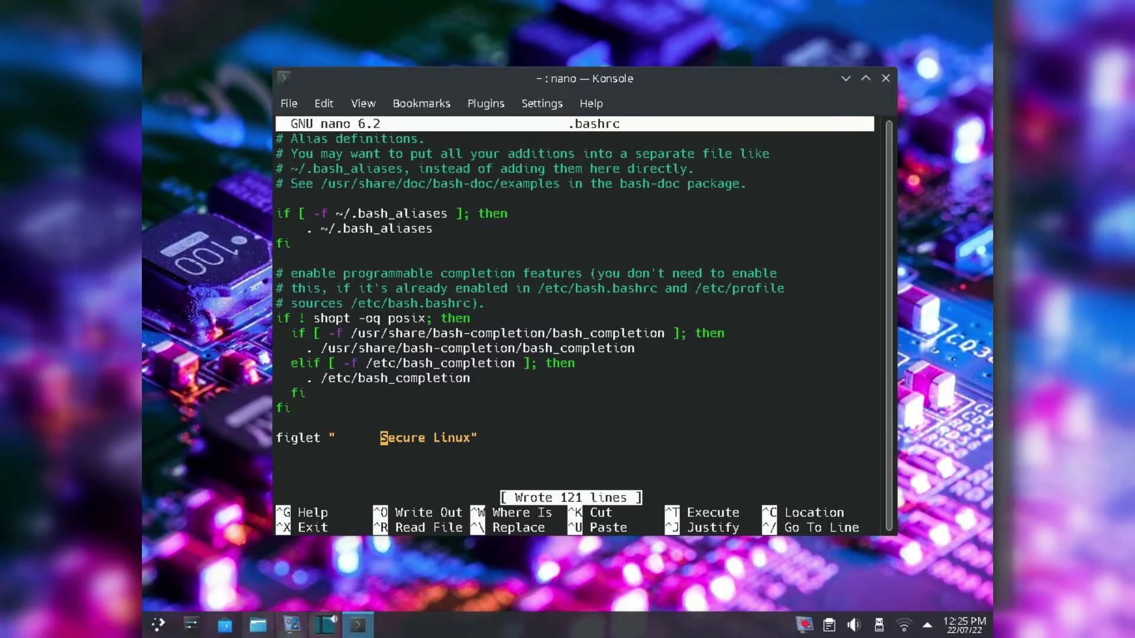
key(ctrl+x)
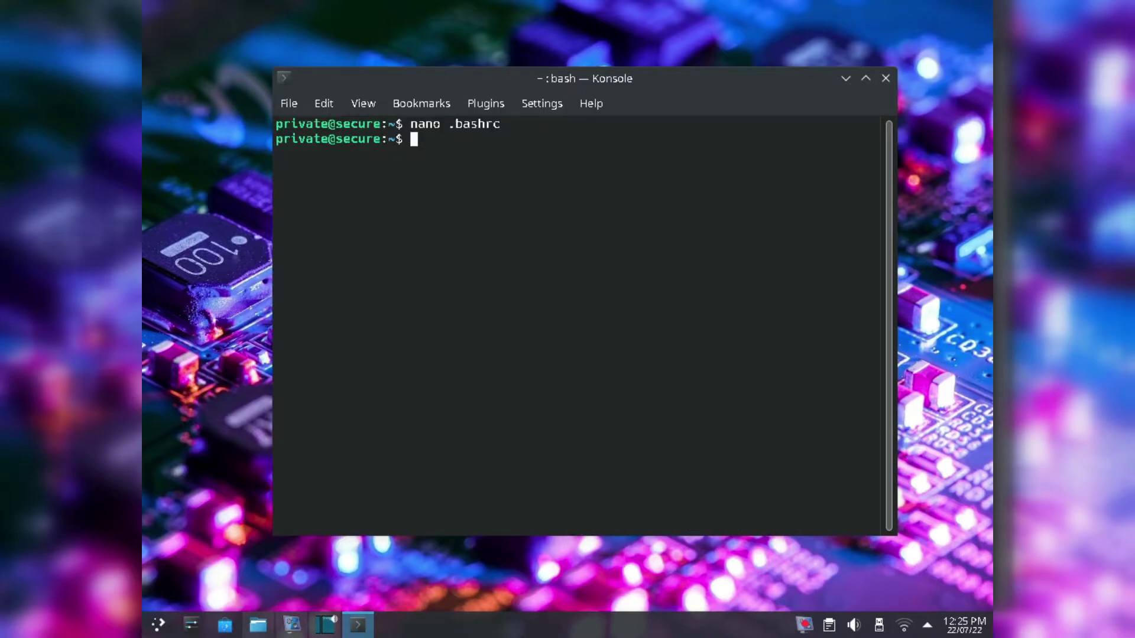
text(exit)
key(Return)
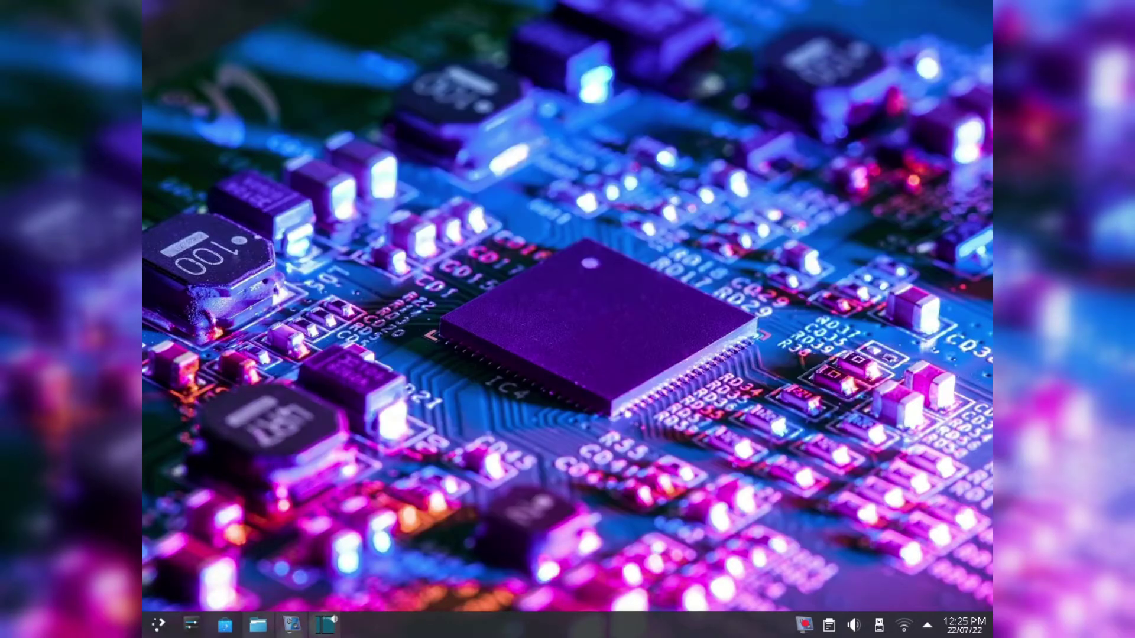
key(ctrl+alt+t)
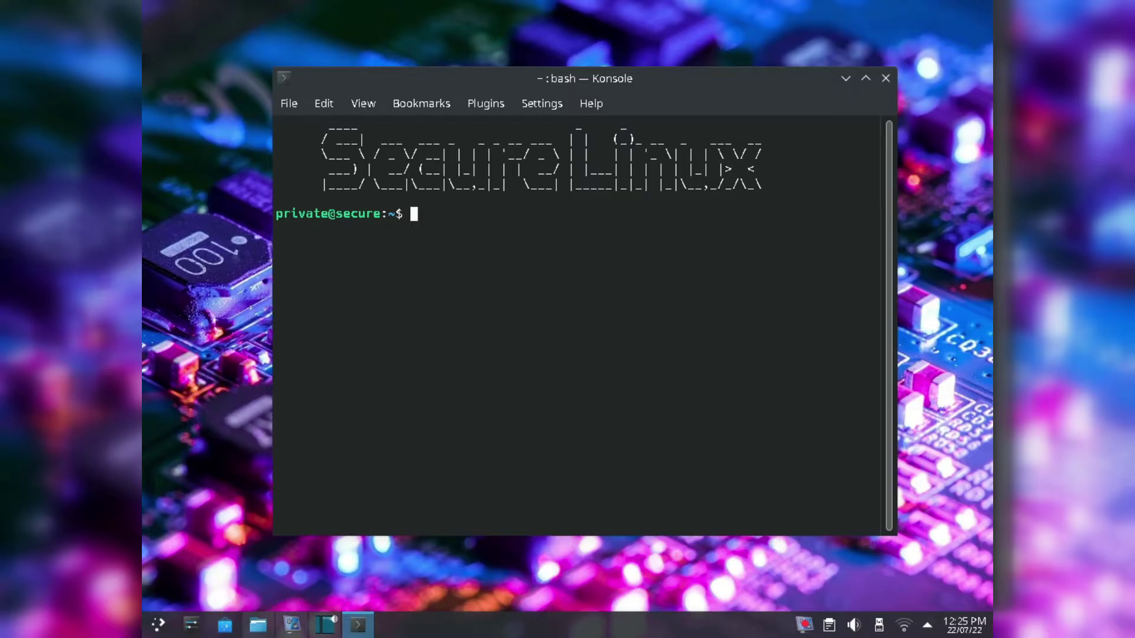
key(ctrl+d)
key(ctrl+alt+t)
drag(307, 149, 814, 199)
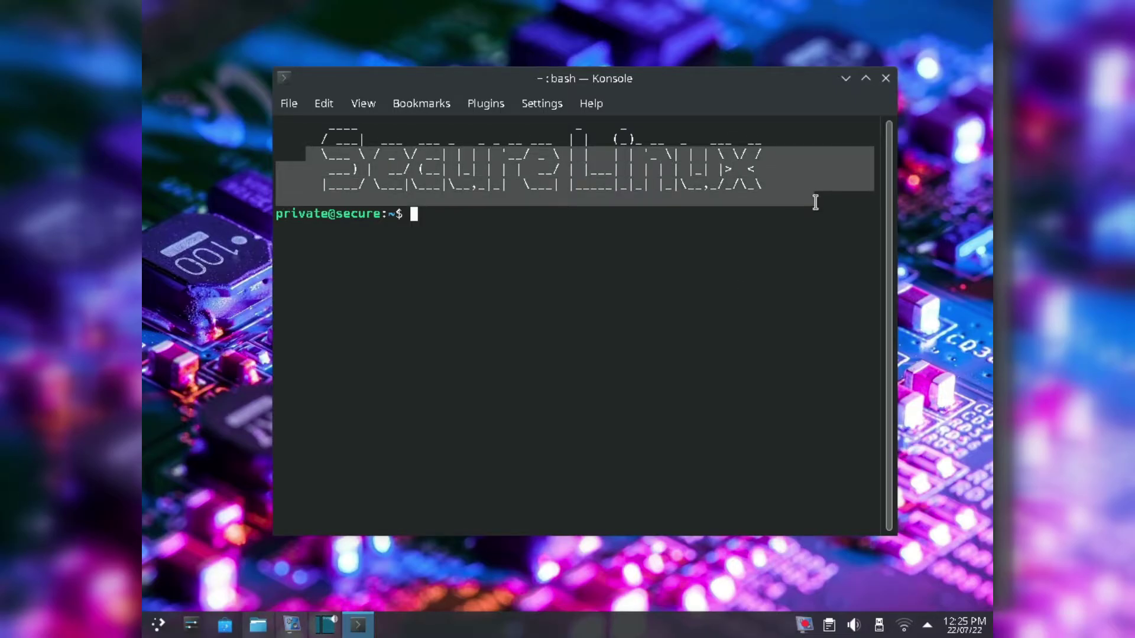
drag(306, 121, 842, 199)
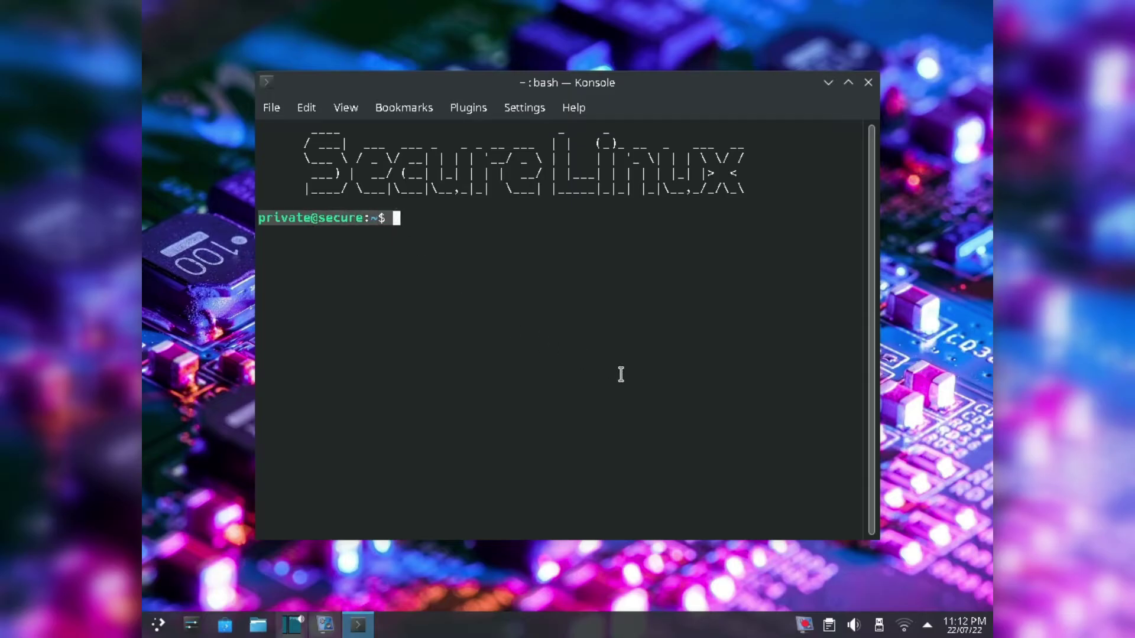
text(nano )
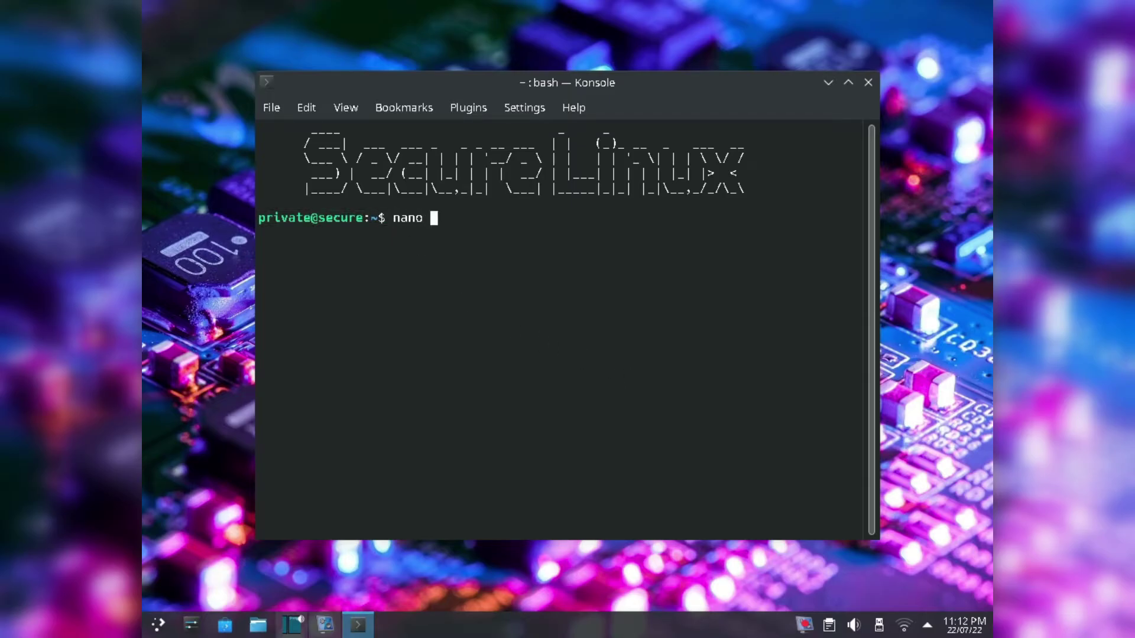
text(.baas)
- Open .bashrc in nano, maximize the window, and locate the PS1 line
key(BackSpace)
key(BackSpace)
text(shrc)
key(Return)
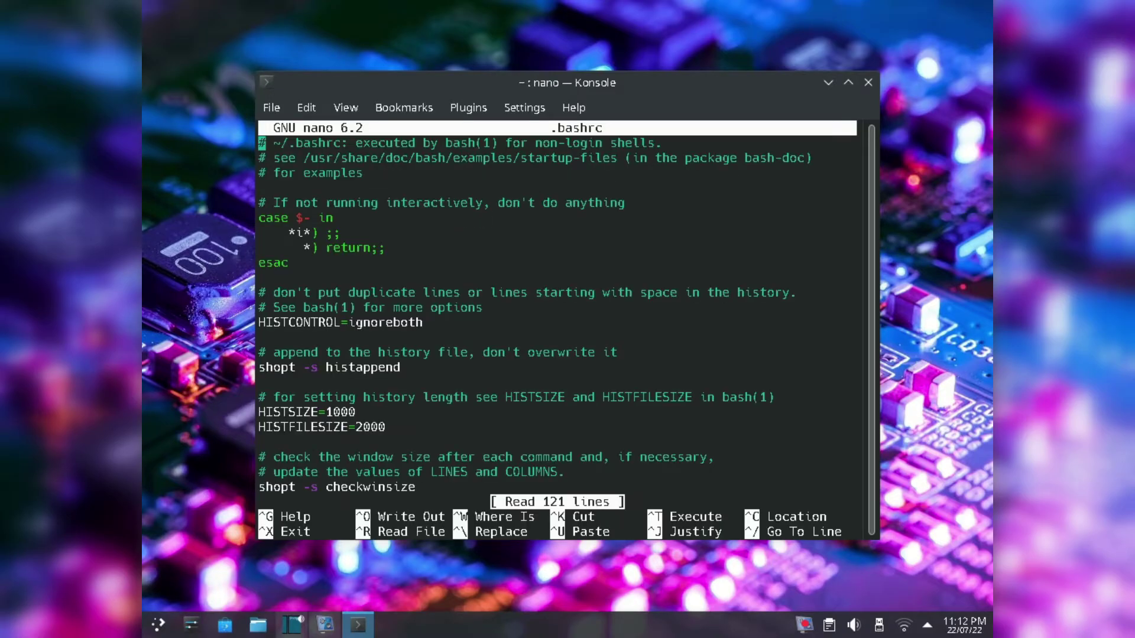
scroll(567, 311, down, 15)
click(848, 82)
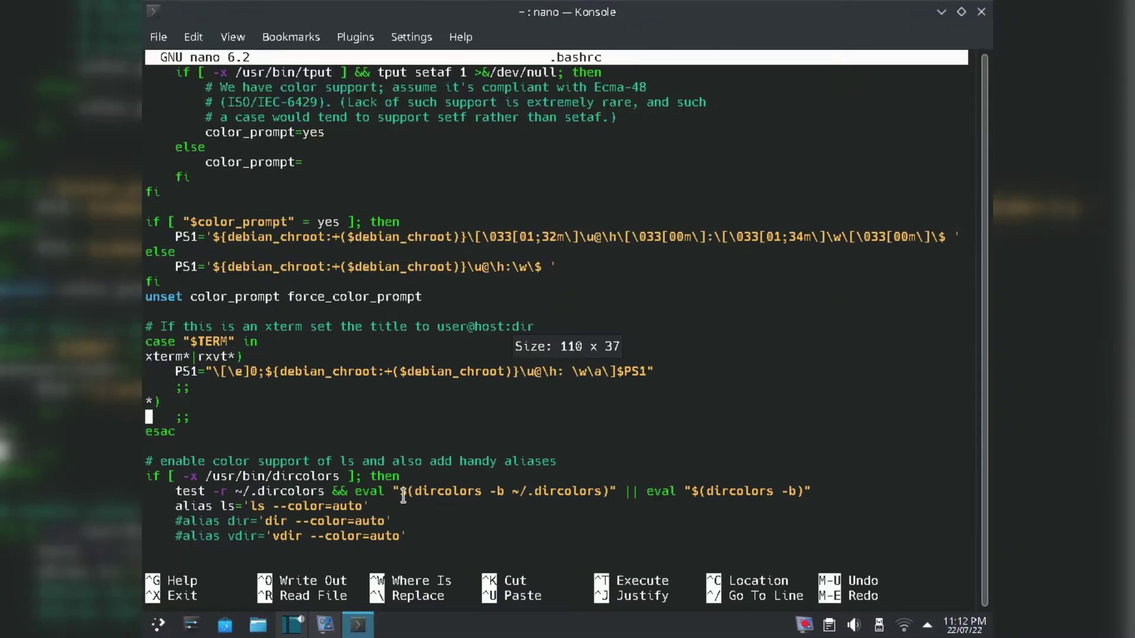
double_click(187, 236)
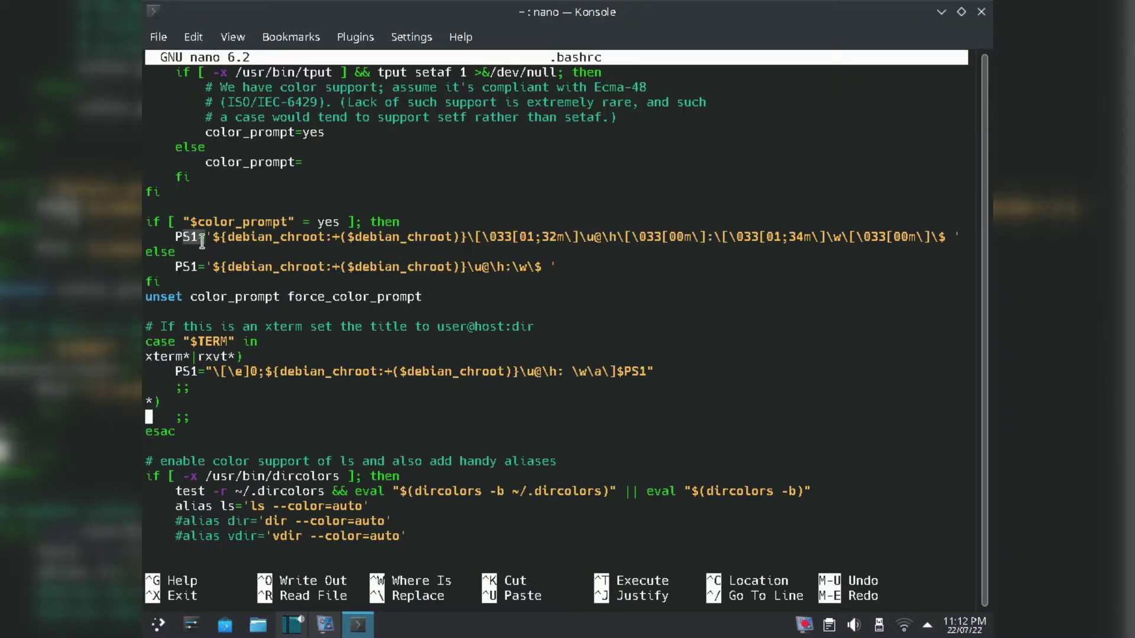
- Wrap the green user@host part of PS1 in square brackets and save .bashrc
click(391, 317)
key(Up)
key(Up)
key(Up)
key(Right)
key(Right)
key(Right)
text([)
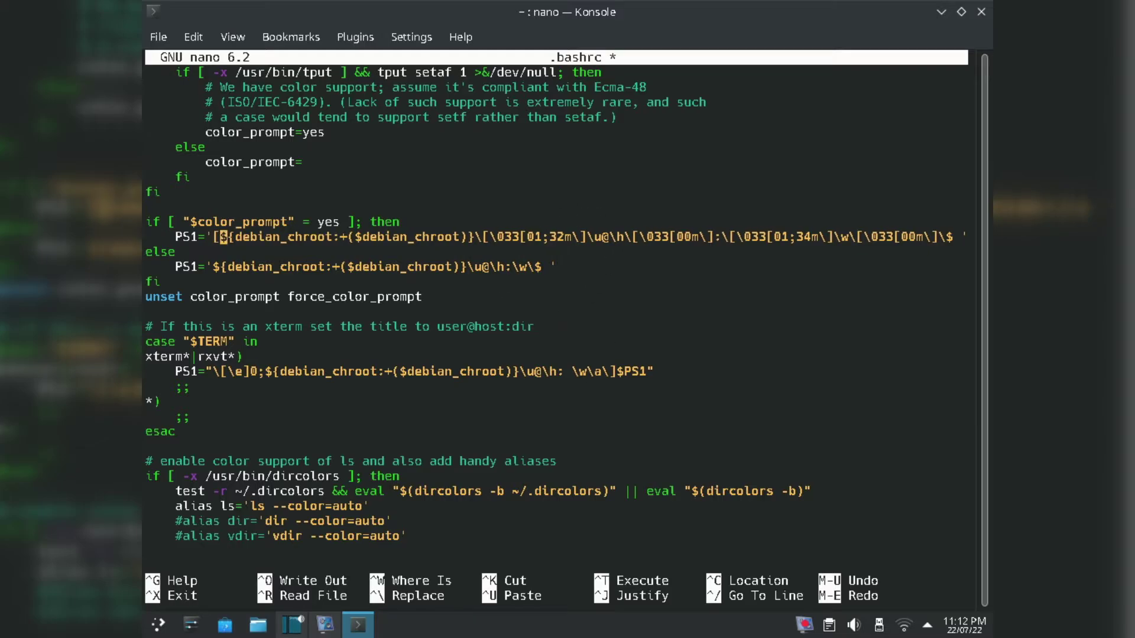
key(Right)
key(Right)
key(Right)
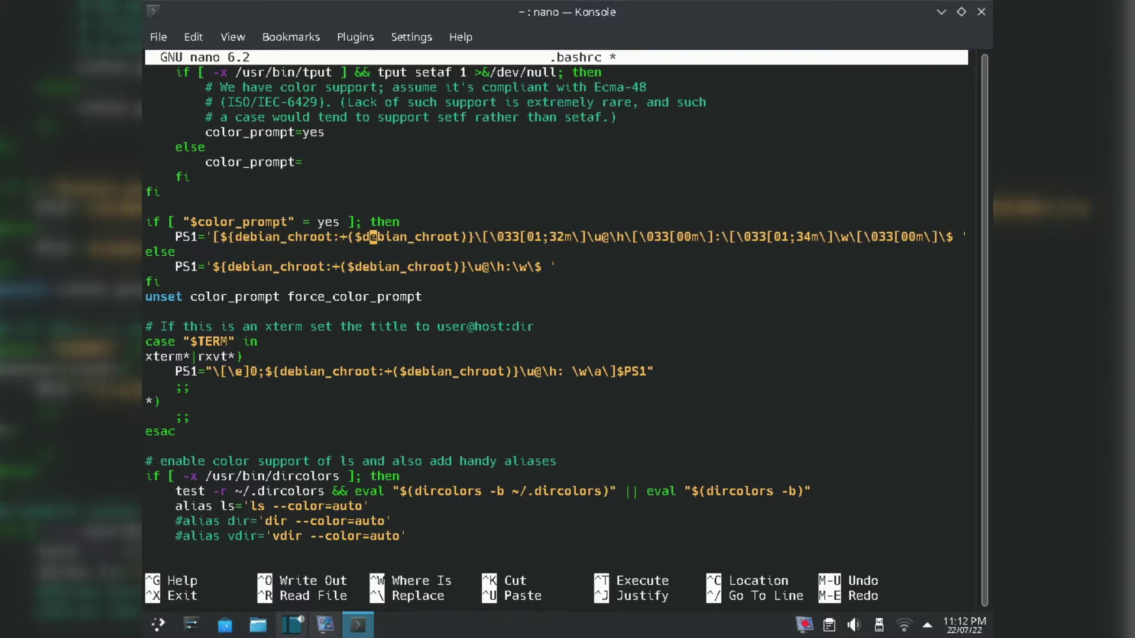
key(Right)
key(Right)
key(Right)
key(Right)
key(Right)
key(Right)
key(Right)
key(Right)
key(Right)
key(Right)
key(Right)
key(Right)
text(])
key(ctrl+s)
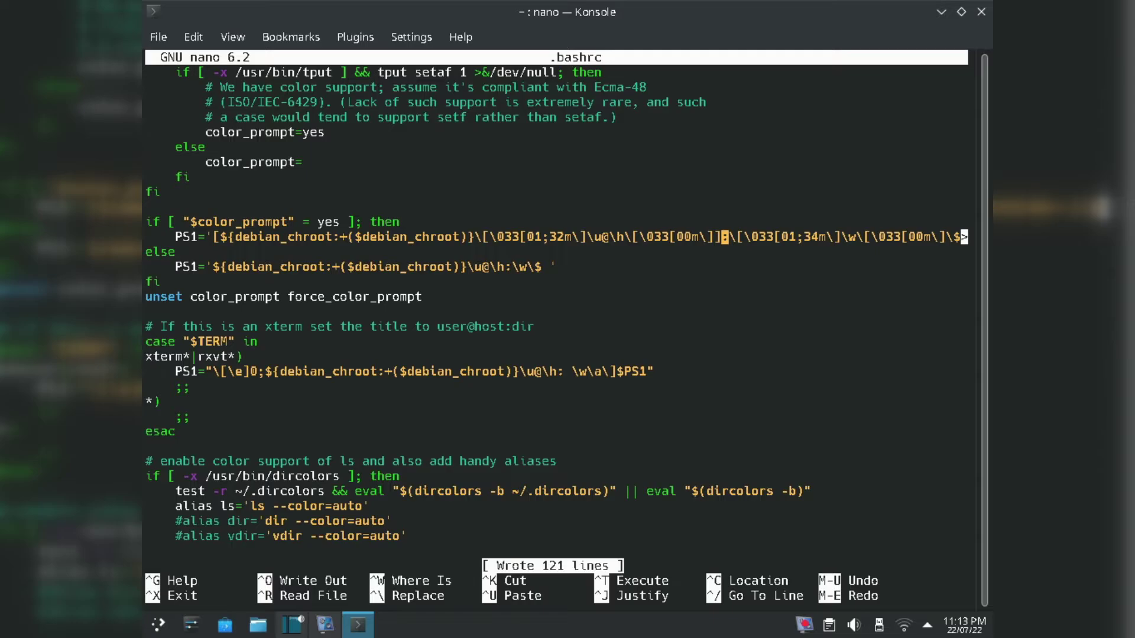
- Open a test terminal showing [private@secure]:~$, inspect the prompt, then minimize it
key(ctrl+alt+t)
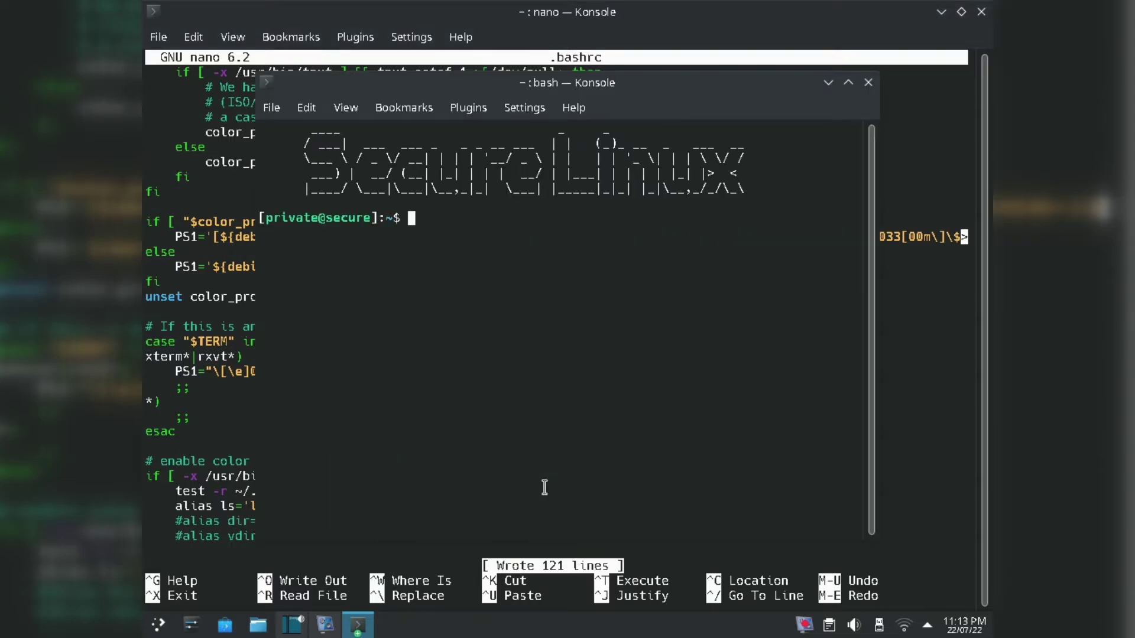
drag(259, 217, 370, 220)
click(369, 220)
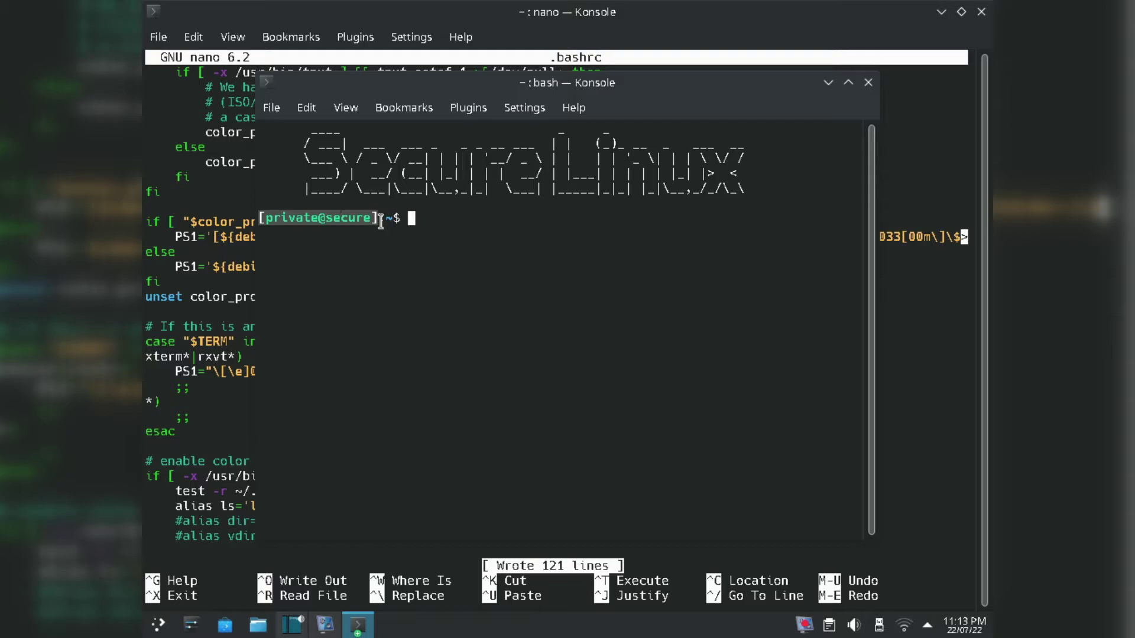
click(405, 404)
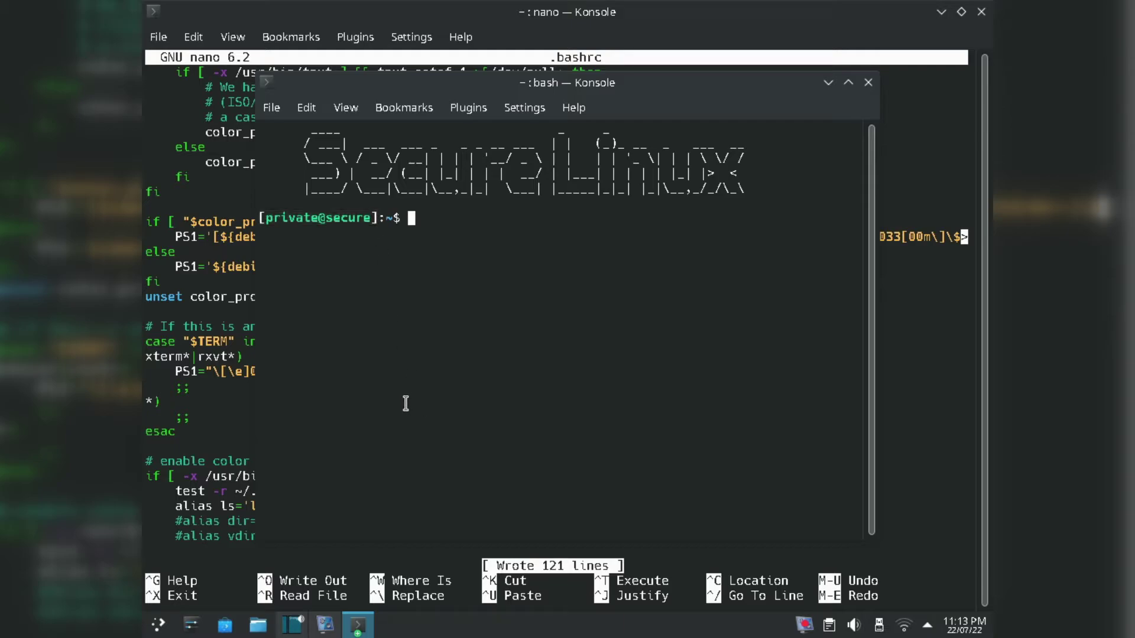
click(826, 84)
- Add an opening bracket before the directory part of the PS1 line
key(Right)
key(Right)
key(Right)
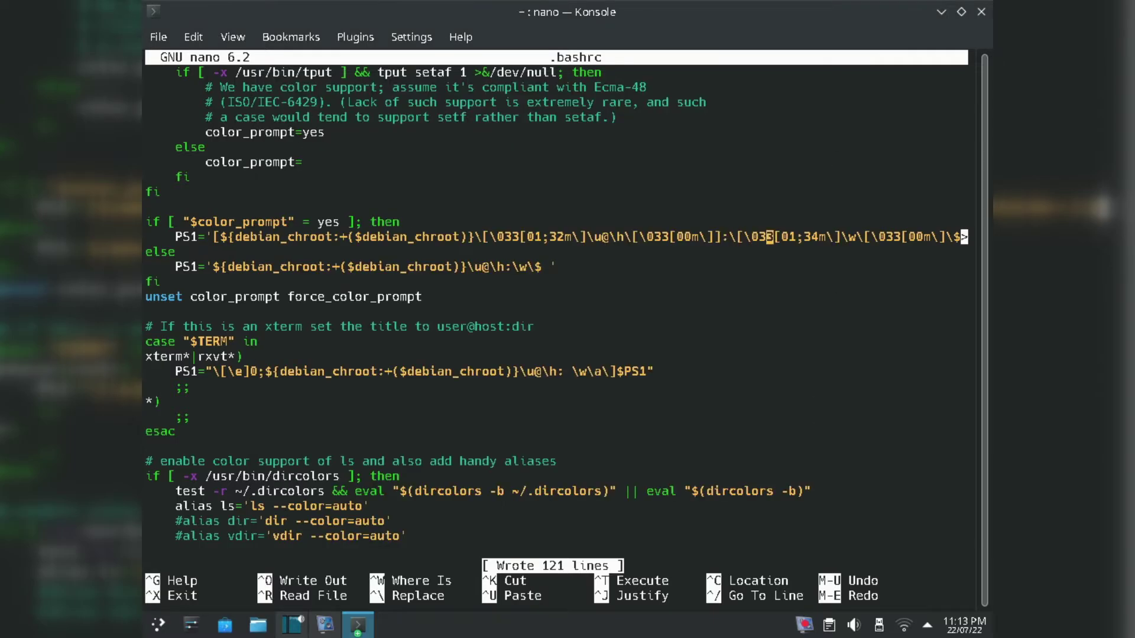
key(Right)
key(Right)
key(Right)
key(Left)
key(Left)
key(Left)
key(Left)
key(Left)
key(Left)
key(Left)
key(Left)
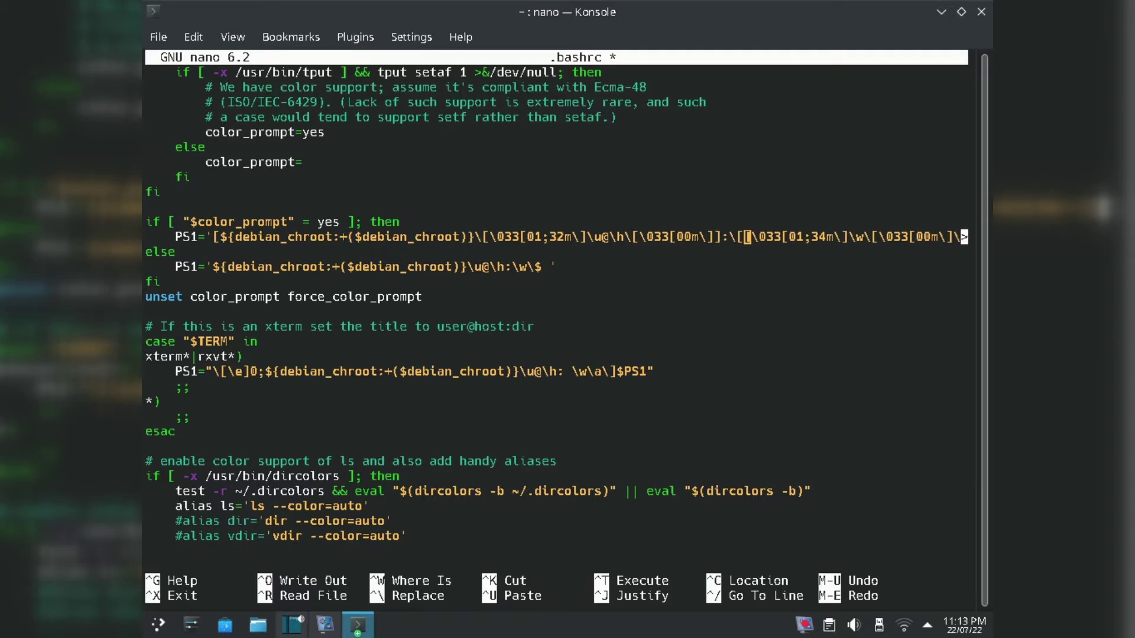
key(End)
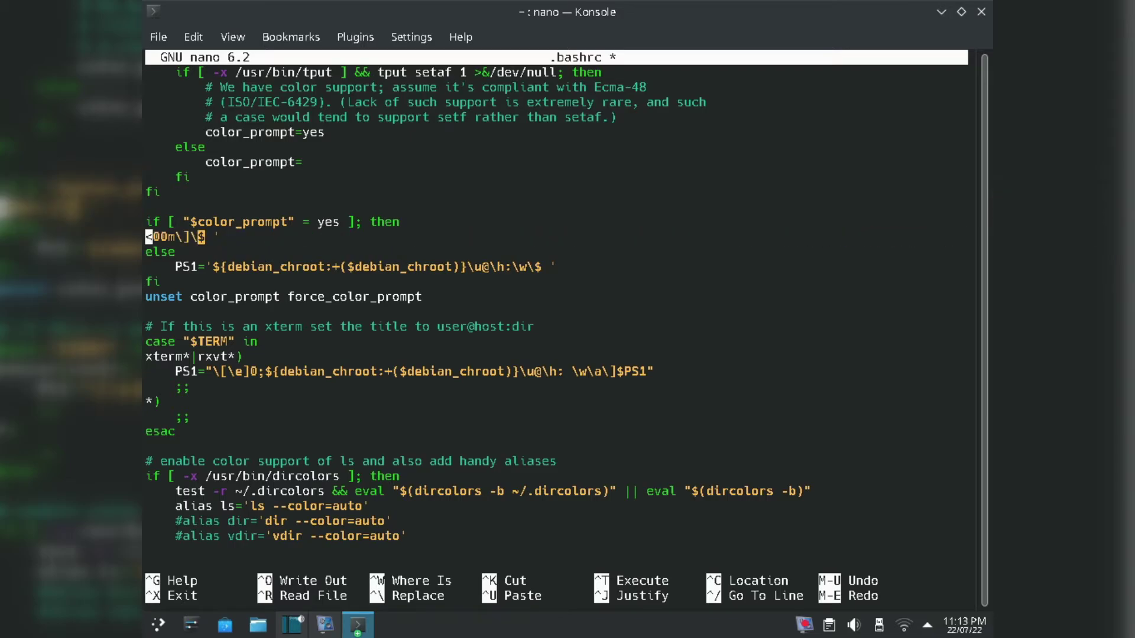
- Add the closing bracket before \$, save .bashrc, and check [private@secure]:[~]$ in a new terminal
key(Up)
key(Down)
key(Left)
text(])
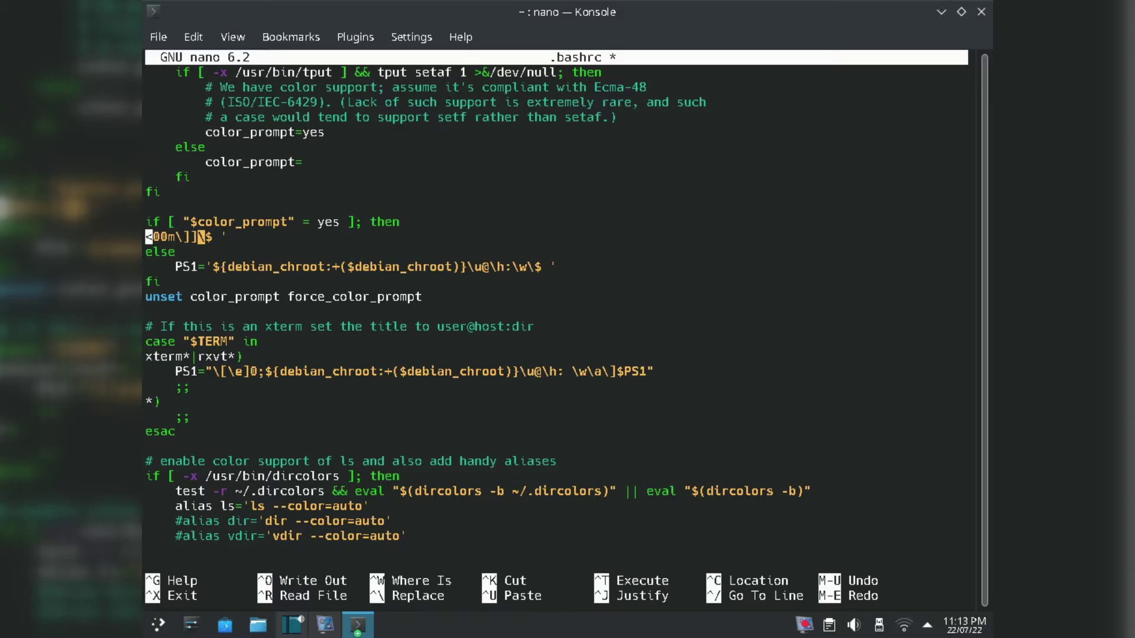
key(Left)
key(Left)
key(Left)
key(Left)
key(ctrl+o)
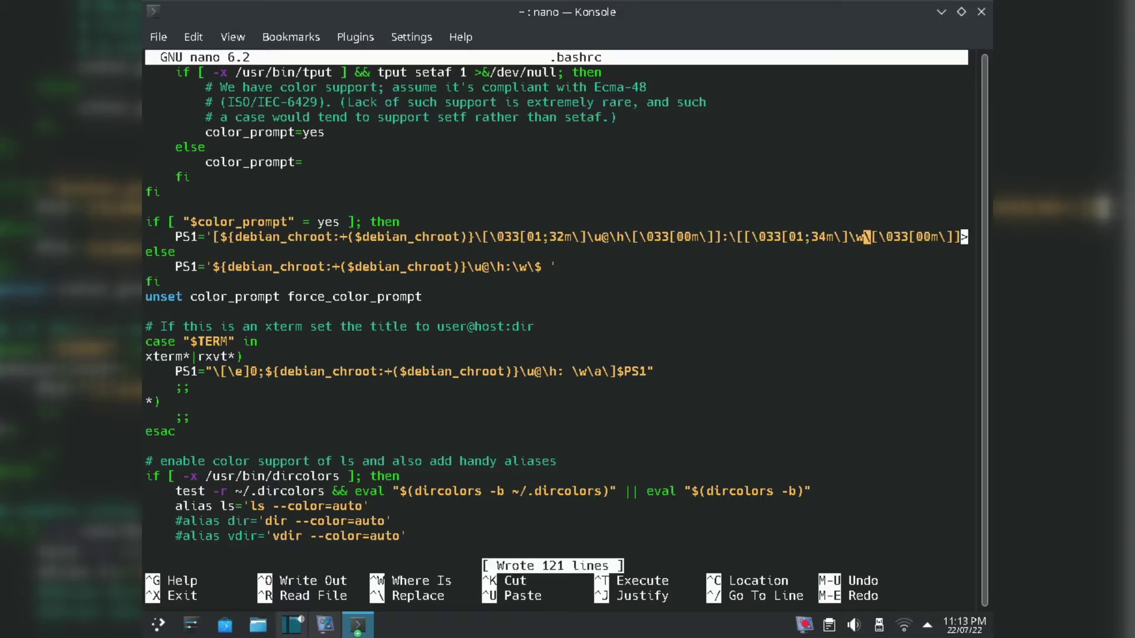
key(ctrl+alt+t)
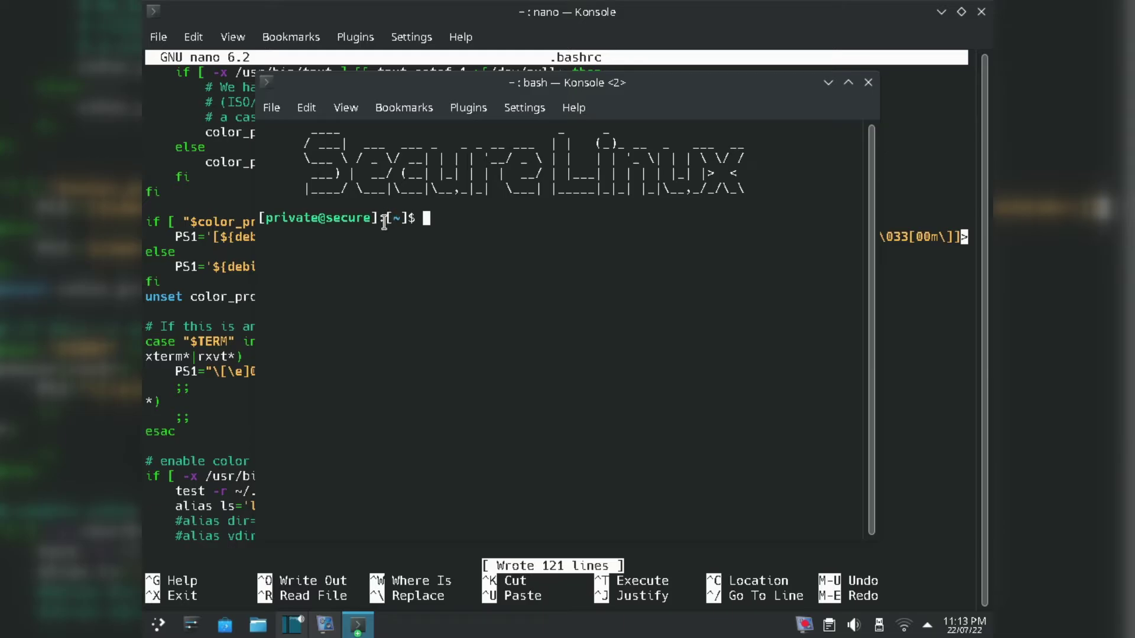
key(super)
text(brave)
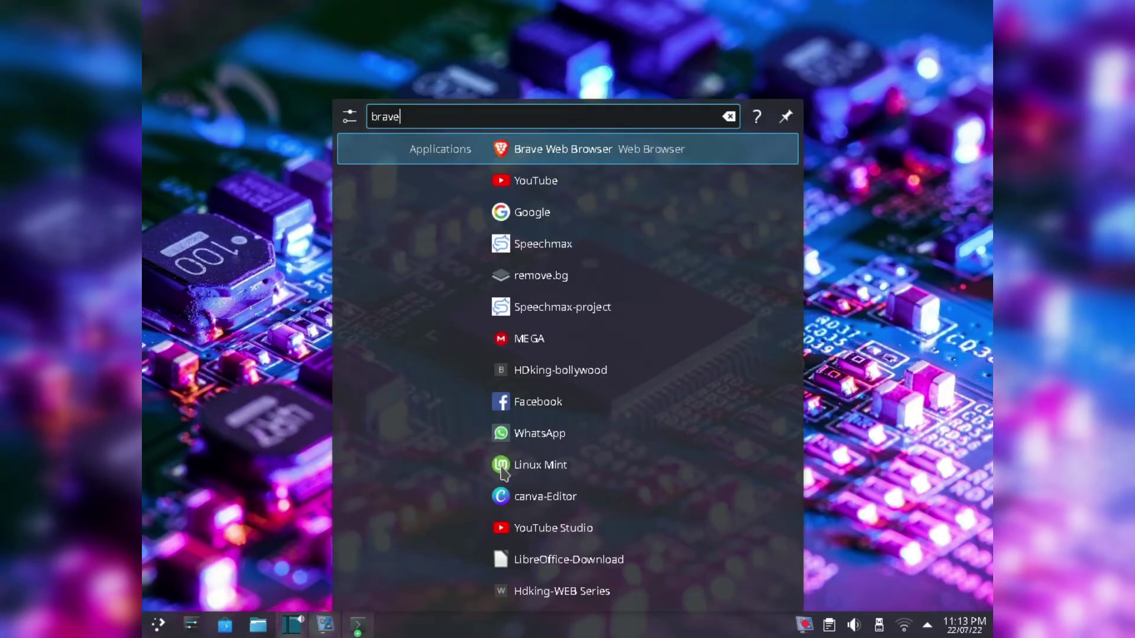
- In Brave, search 'skull emoji for terminal' and select the 💀 emoji from the answer
key(Return)
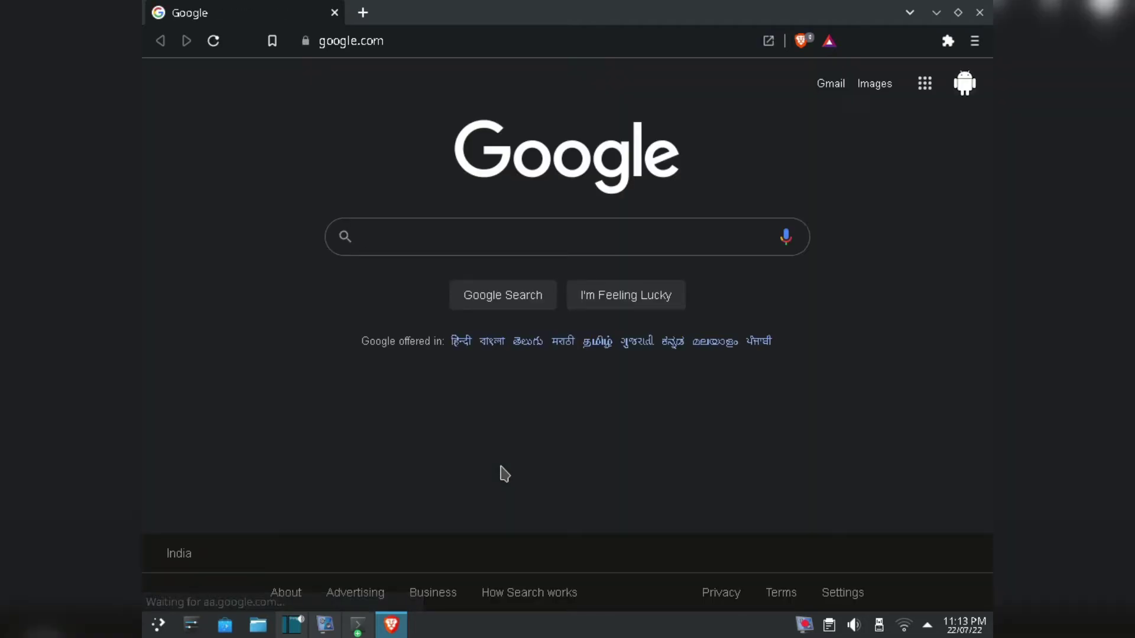
text(skull)
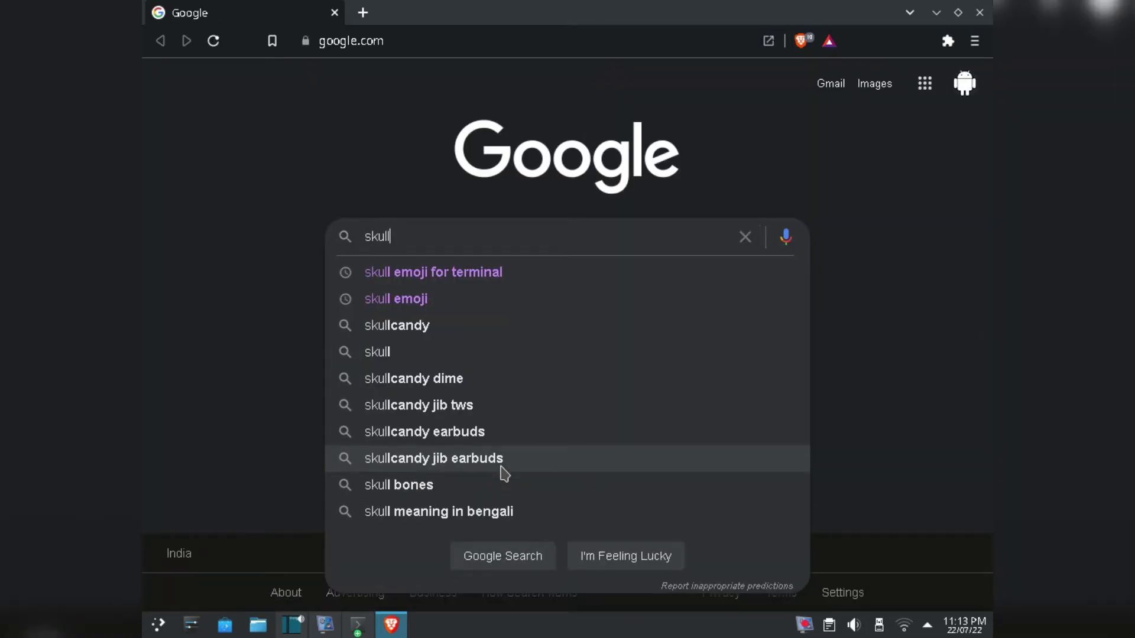
text( emo)
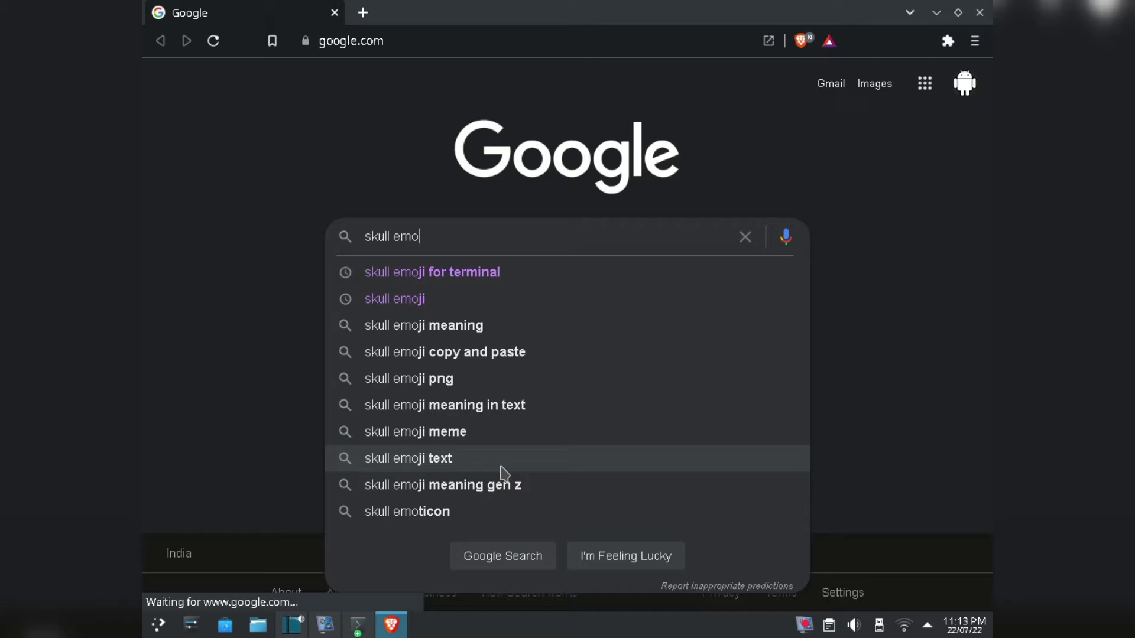
key(Up)
key(Up)
key(Up)
key(Up)
key(Up)
key(Up)
key(Return)
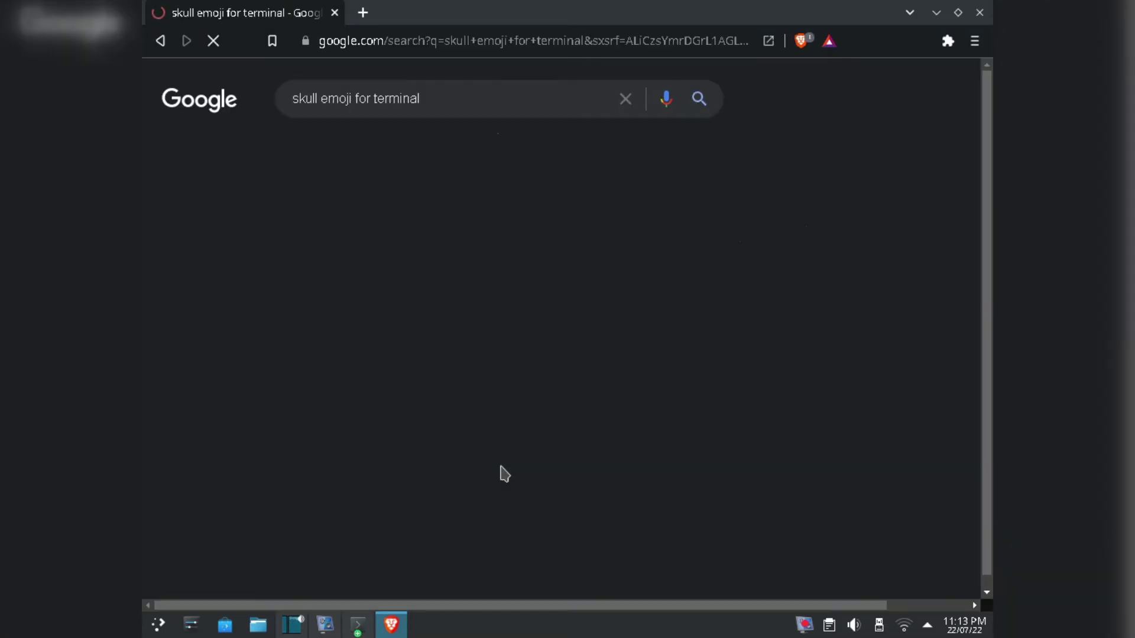
scroll(486, 477, down, 2)
scroll(486, 480, down, 1)
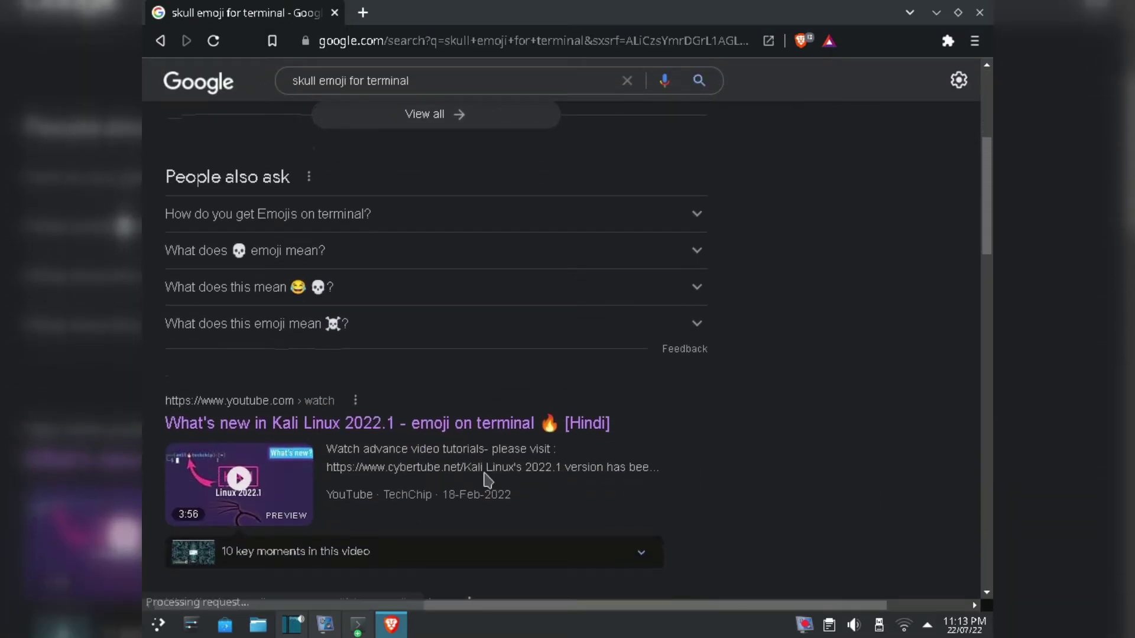
click(692, 256)
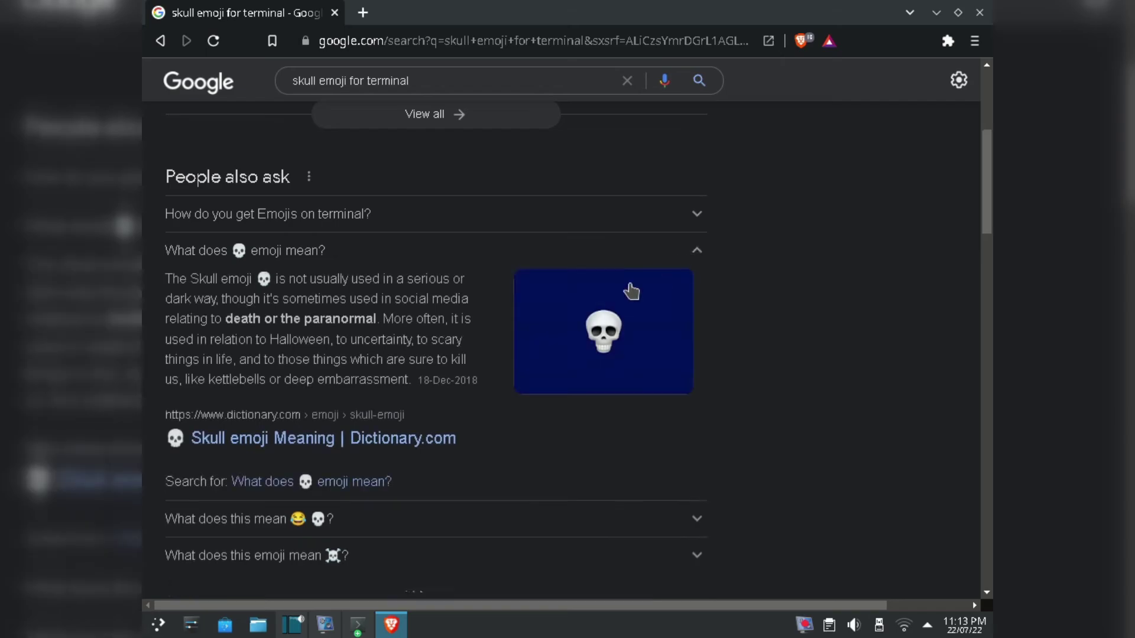
double_click(266, 278)
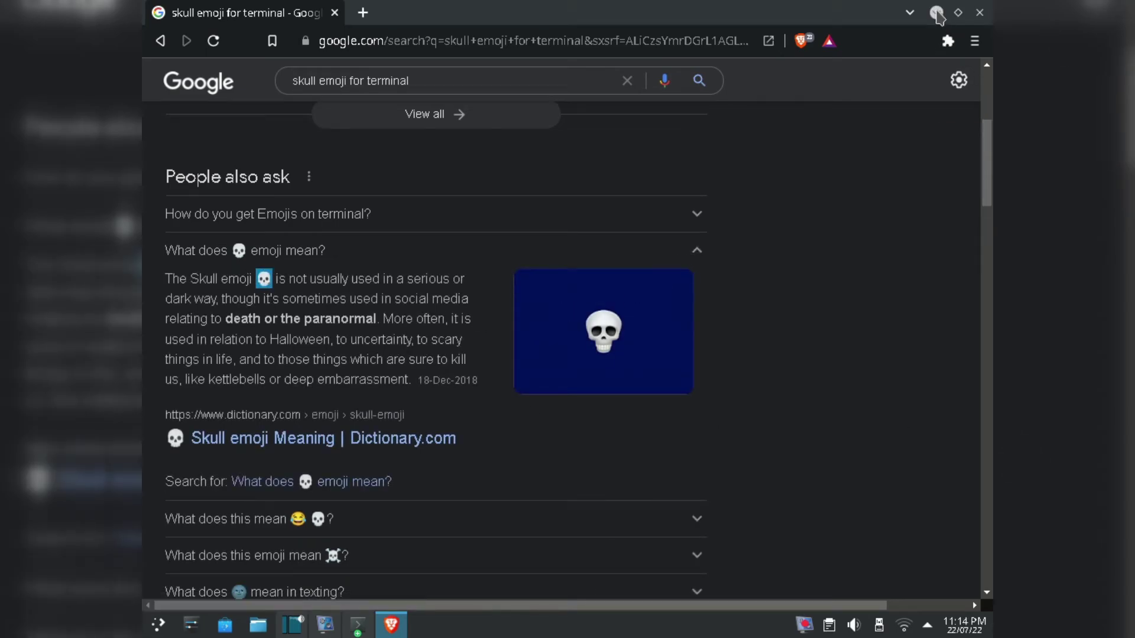
click(936, 13)
- Insert 💀 before the hostname on the PS1 line, remove a stray s, and save
click(357, 625)
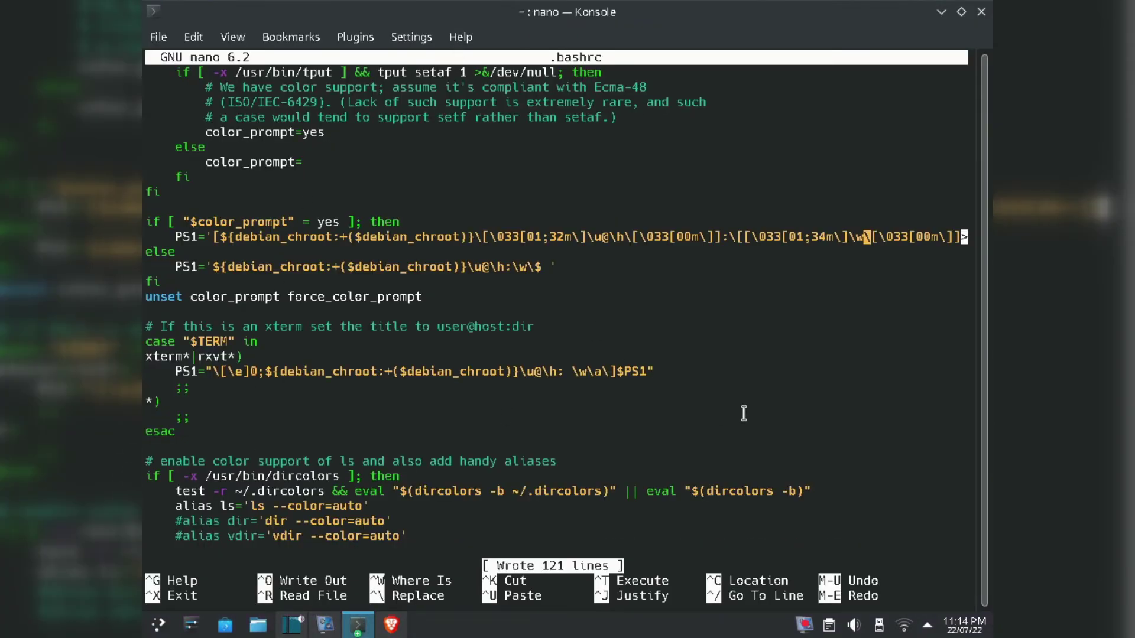
key(Left)
key(Left)
key(Left)
key(Left)
key(Left)
key(Left)
key(Left)
key(Left)
key(Left)
key(Left)
key(Left)
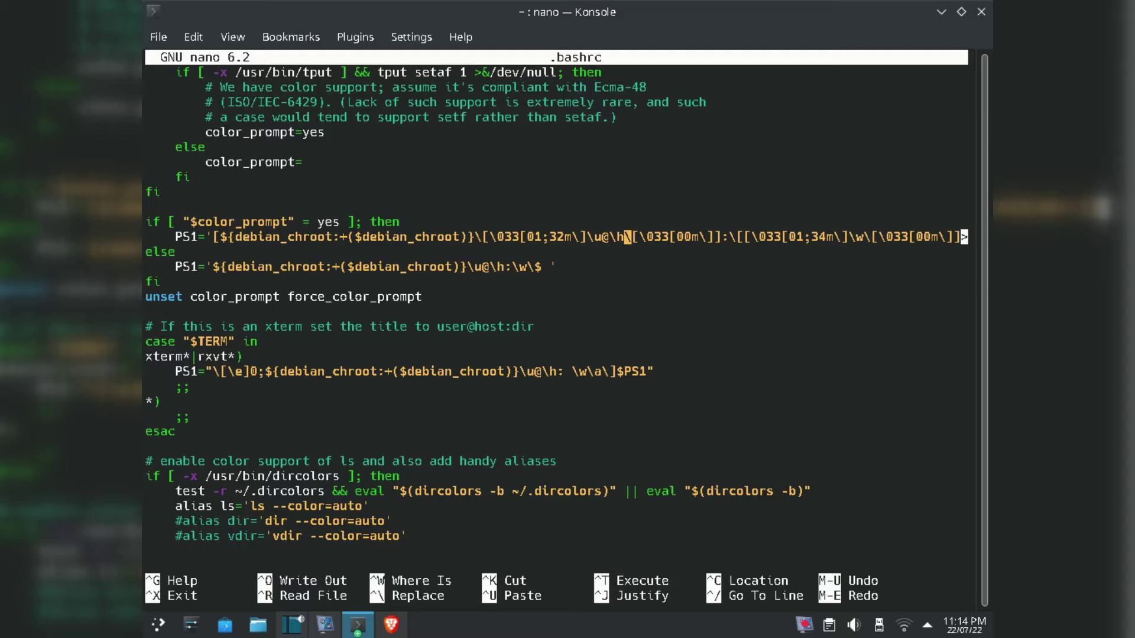
key(Left)
key(Left)
text(💀)
key(ctrl+s)
text(s)
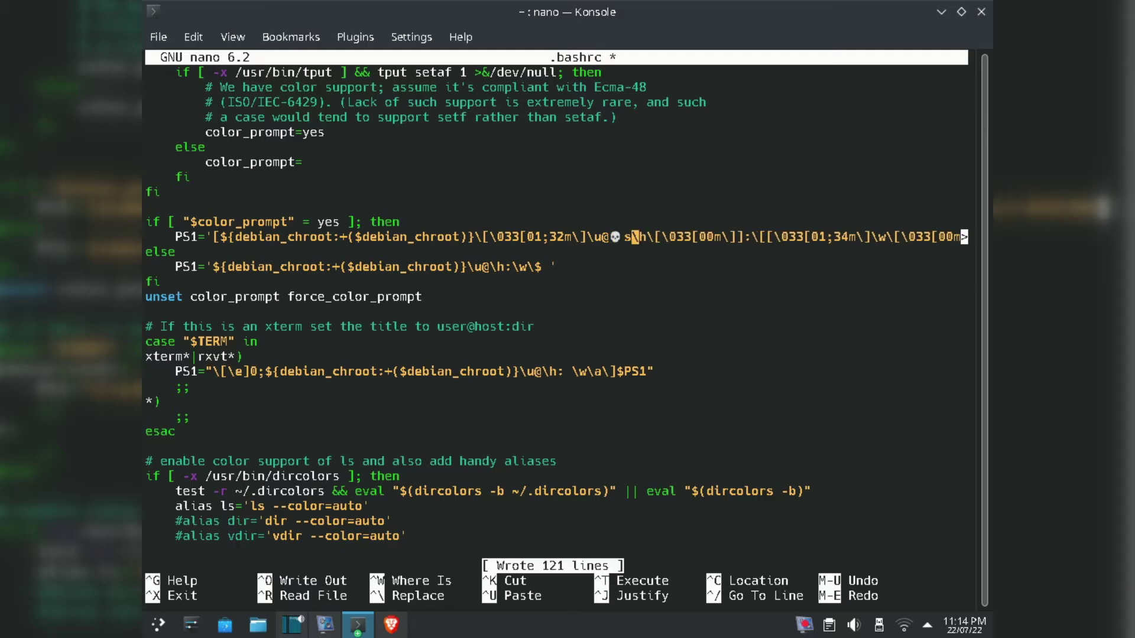
key(BackSpace)
key(ctrl+s)
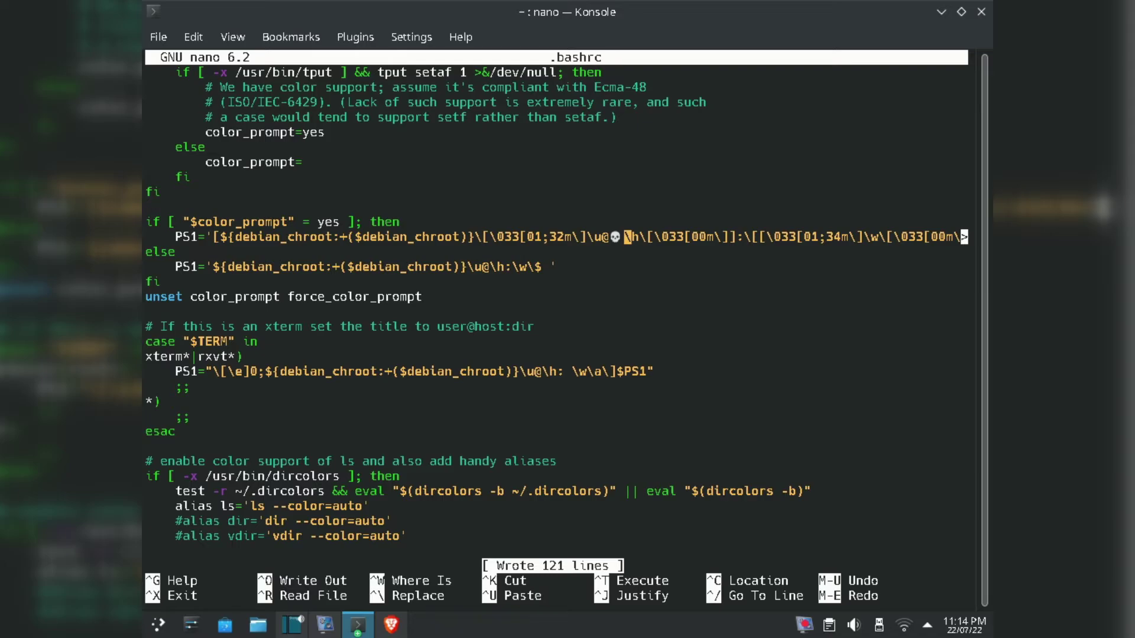
- Preview the [private@💀secure]:[~]$ prompt in a new terminal
key(ctrl+alt+t)
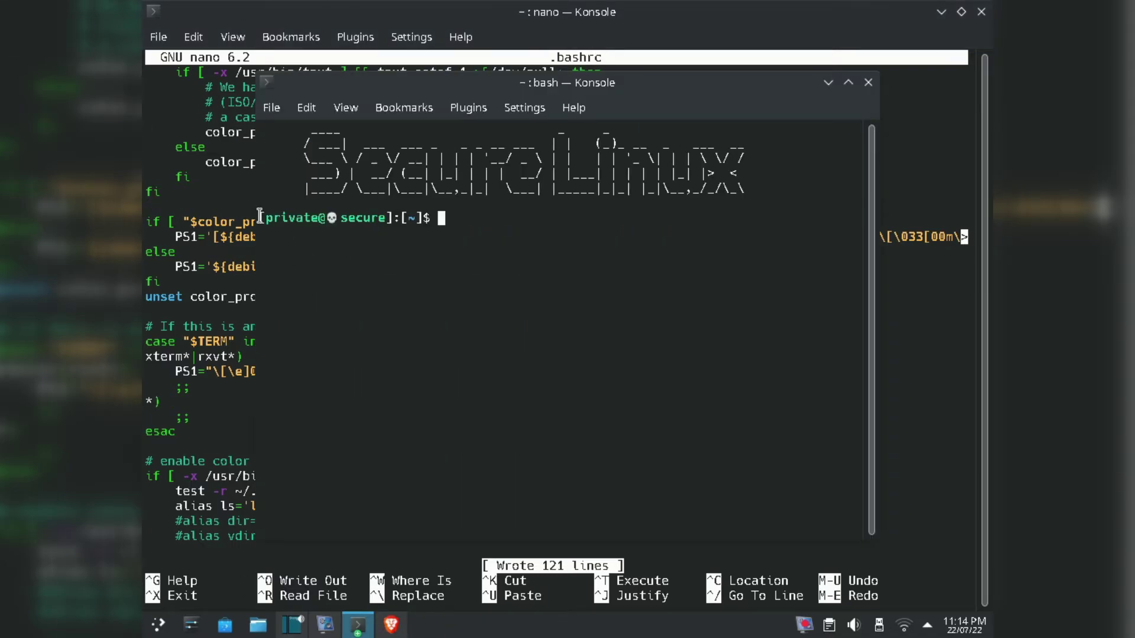
drag(260, 217, 401, 218)
click(339, 218)
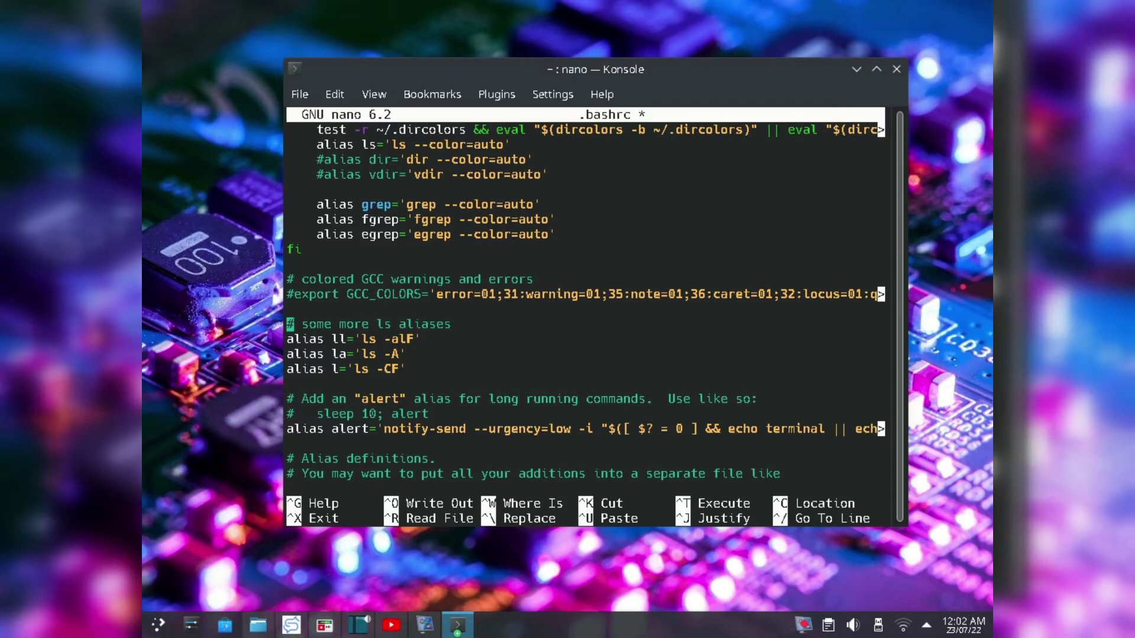
- Add an echo " " line under the figlet line at the end of .bashrc and save
key(Down)
key(Down)
key(Down)
key(Down)
key(Down)
key(Down)
key(Down)
key(Down)
key(Down)
key(Down)
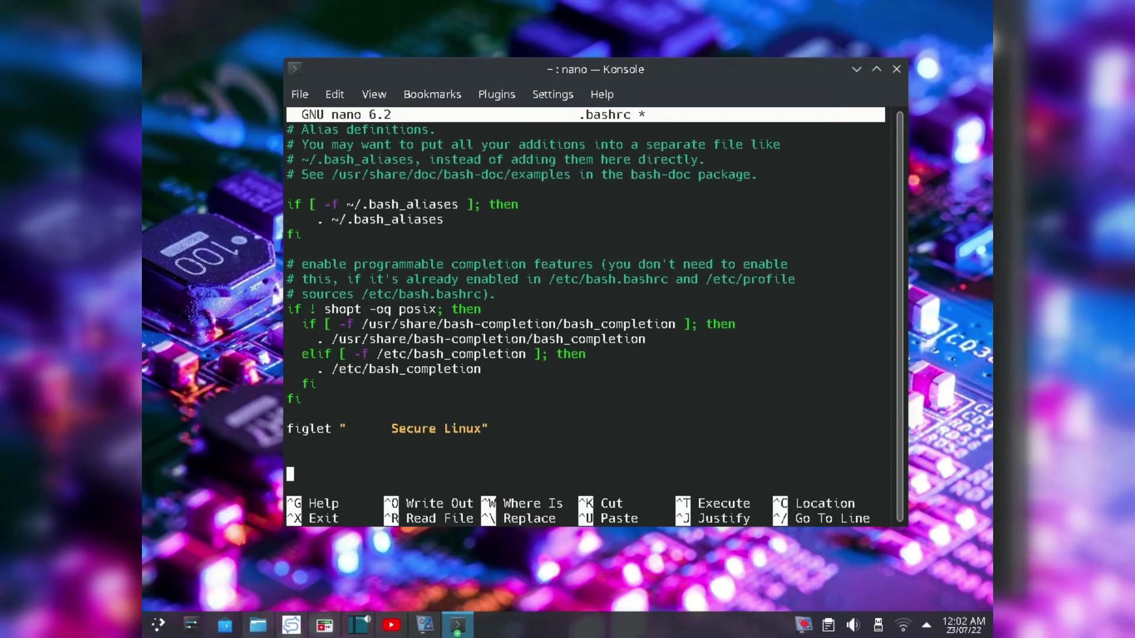
key(Up)
key(Up)
key(Down)
text(e)
key(BackSpace)
key(BackSpace)
text(e)
text(cho ")
text( ")
key(Return)
key(ctrl+o)
key(Return)
text(echo -e "\e[0;32m :\e[0m" "")
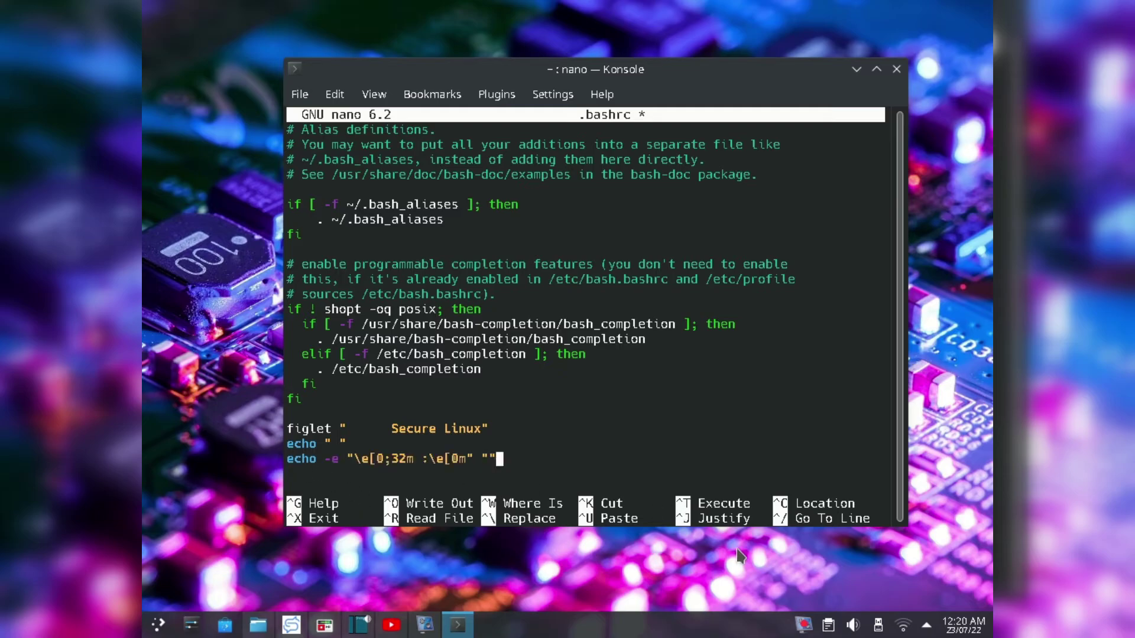
- Finish the green Os echo line so it reads 'Kde 22.04 lts'
key(Left)
key(Left)
key(Left)
key(Left)
text(O)
text(s)
key(Right)
key(Right)
key(Right)
key(Right)
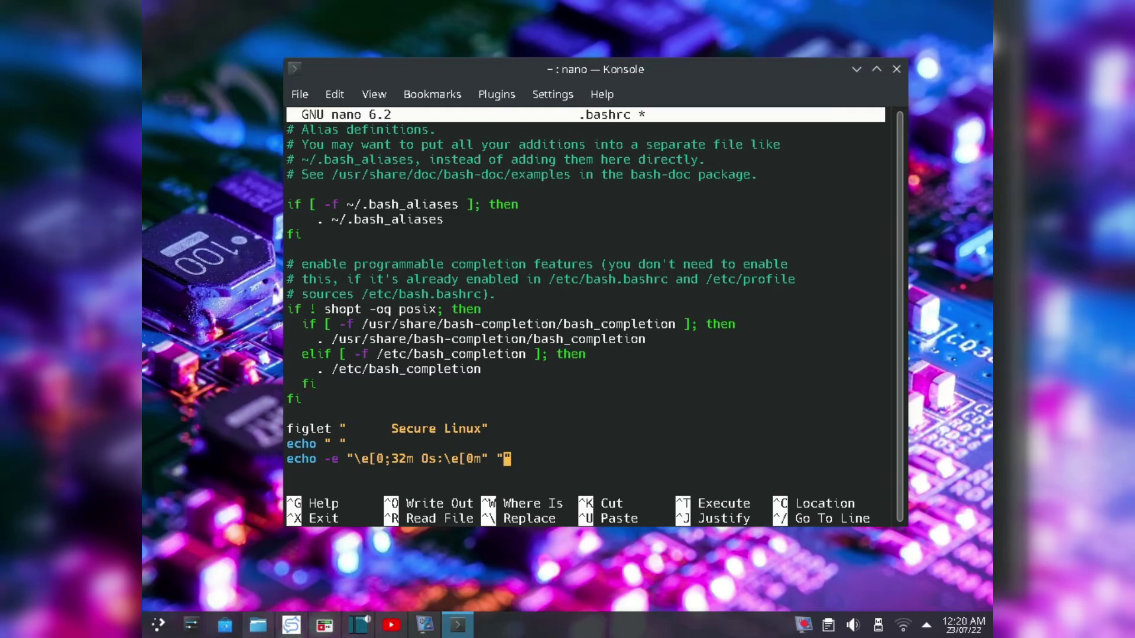
text(Kde)
text( 22.0)
text(4 Lts)
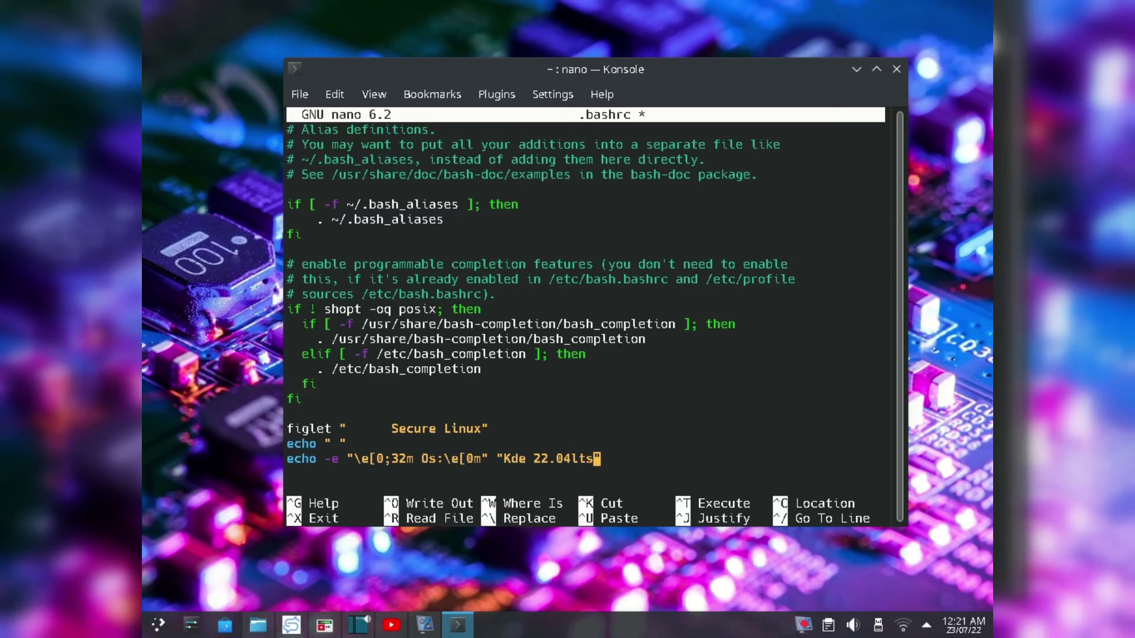
key(Left)
key(Left)
key(Left)
key(Delete)
text(l)
key(Right)
key(Right)
key(Right)
- Add a green echo -e CPU line reading 'AMD ryzen 5' below the Os line
key(Return)
text(echo -e "\e[0;32m :\e[0m" ")
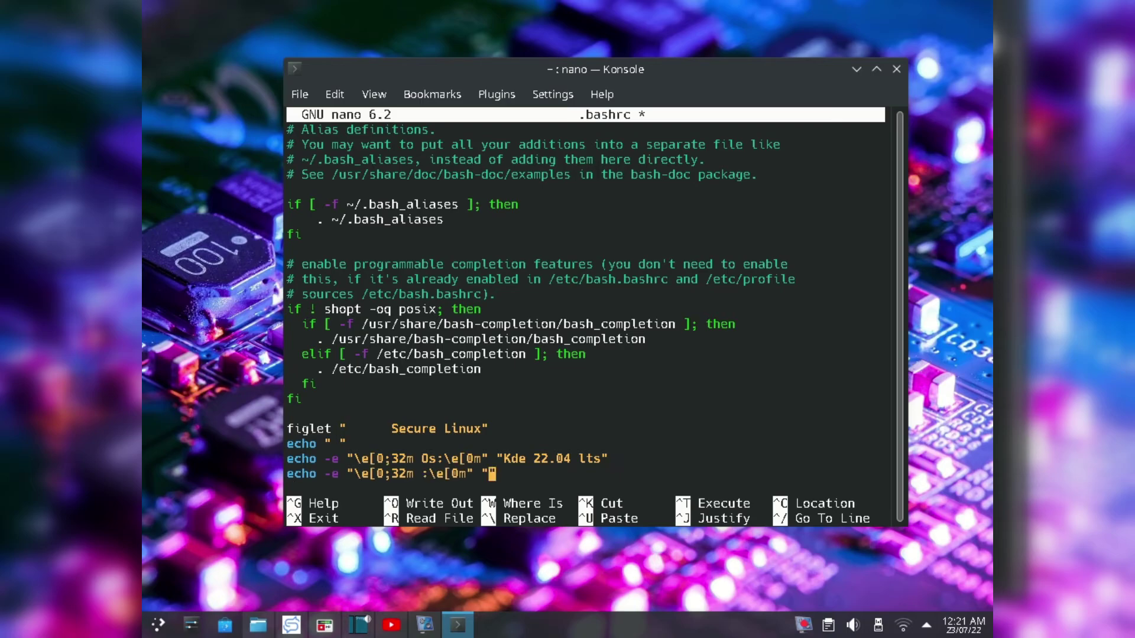
text(")
key(Left)
key(Left)
key(Left)
key(Left)
key(Left)
text(C)
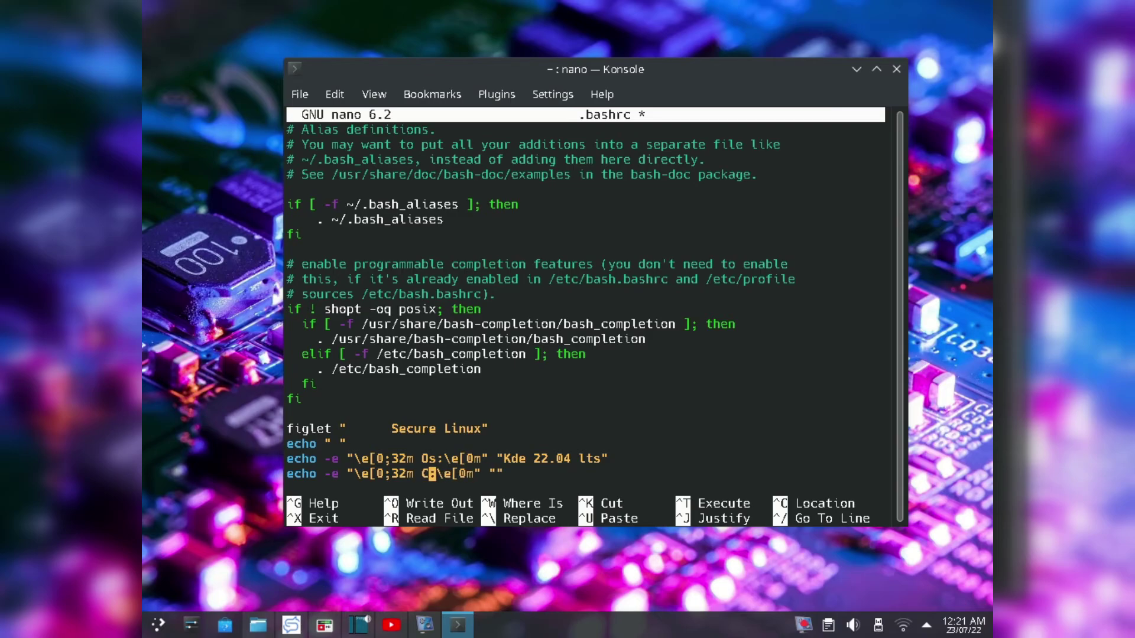
text(PU)
key(Right)
key(Right)
key(Right)
key(Right)
key(Right)
key(Right)
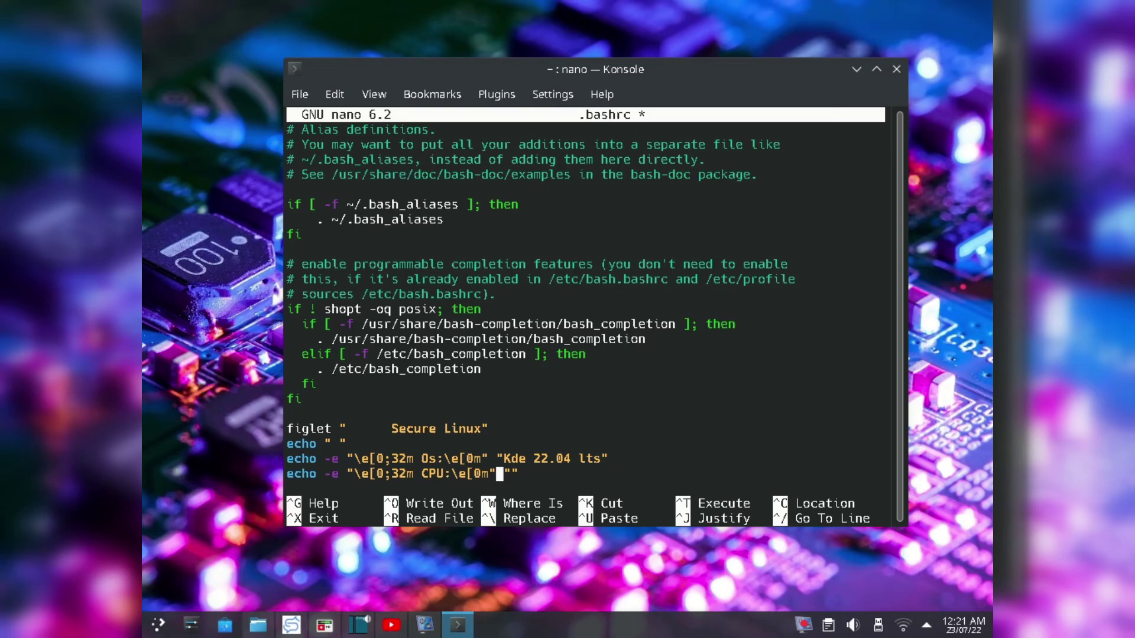
key(Right)
key(Right)
text(AMD )
text(ry)
text(zen)
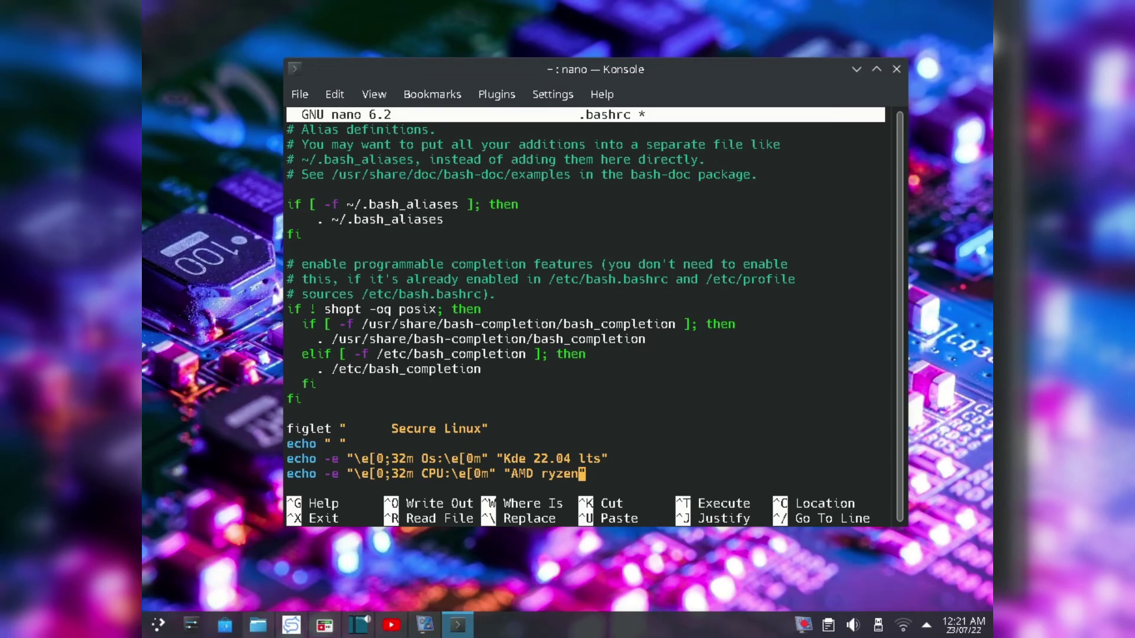
text( 5)
- Save .bashrc, verify the Os and CPU lines in a new Konsole, then reopen .bashrc in nano
key(ctrl+s)
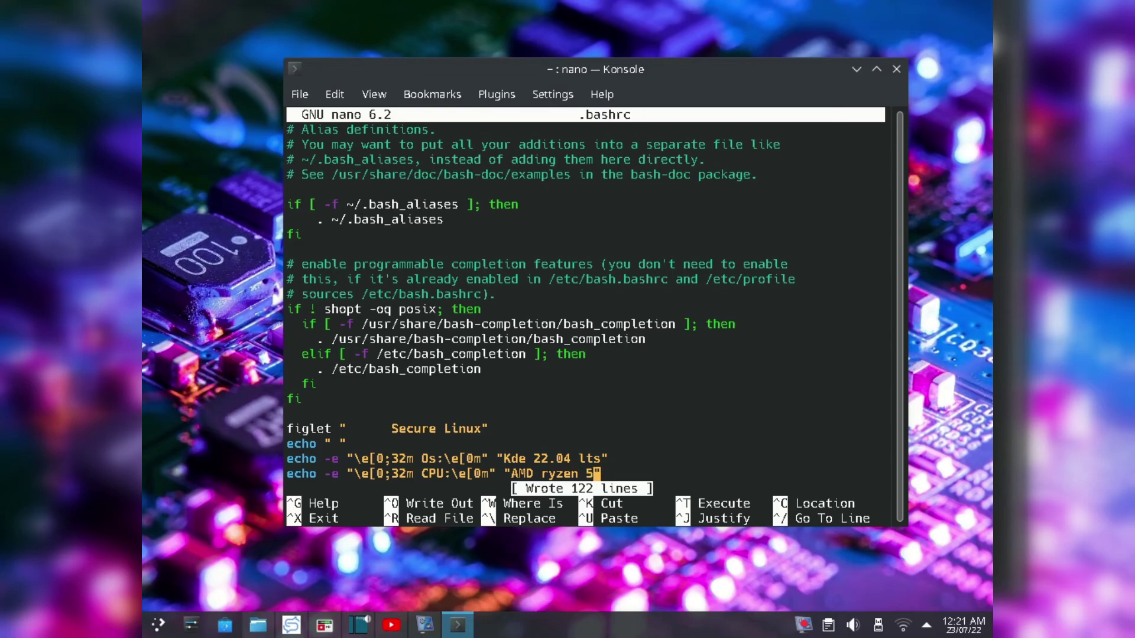
key(alt+F4)
key(ctrl+alt+t)
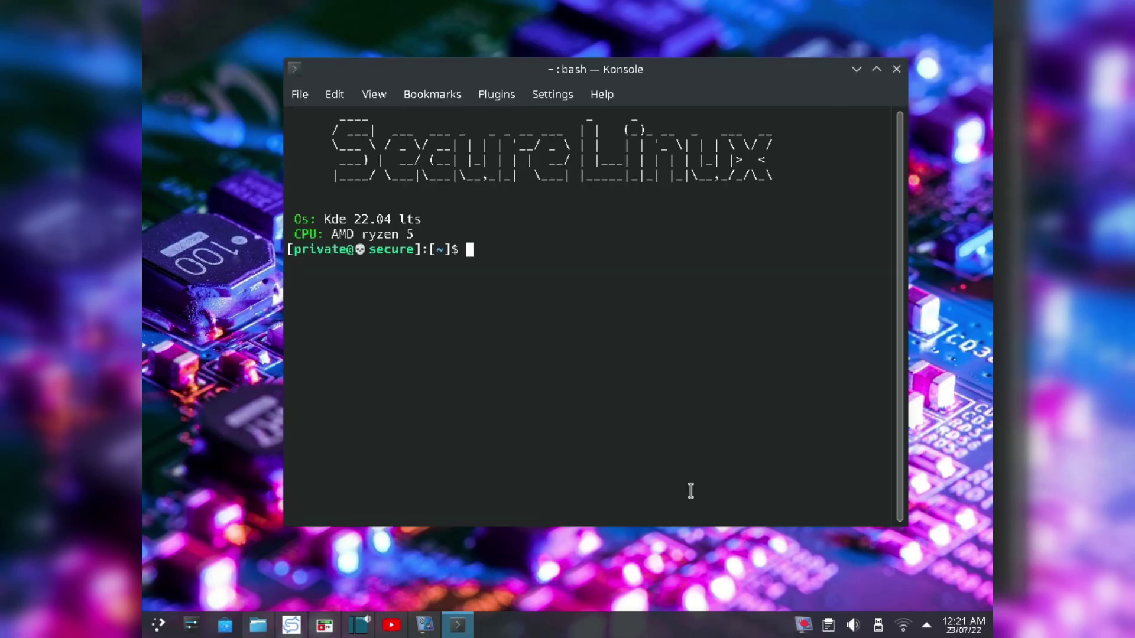
drag(293, 204, 422, 235)
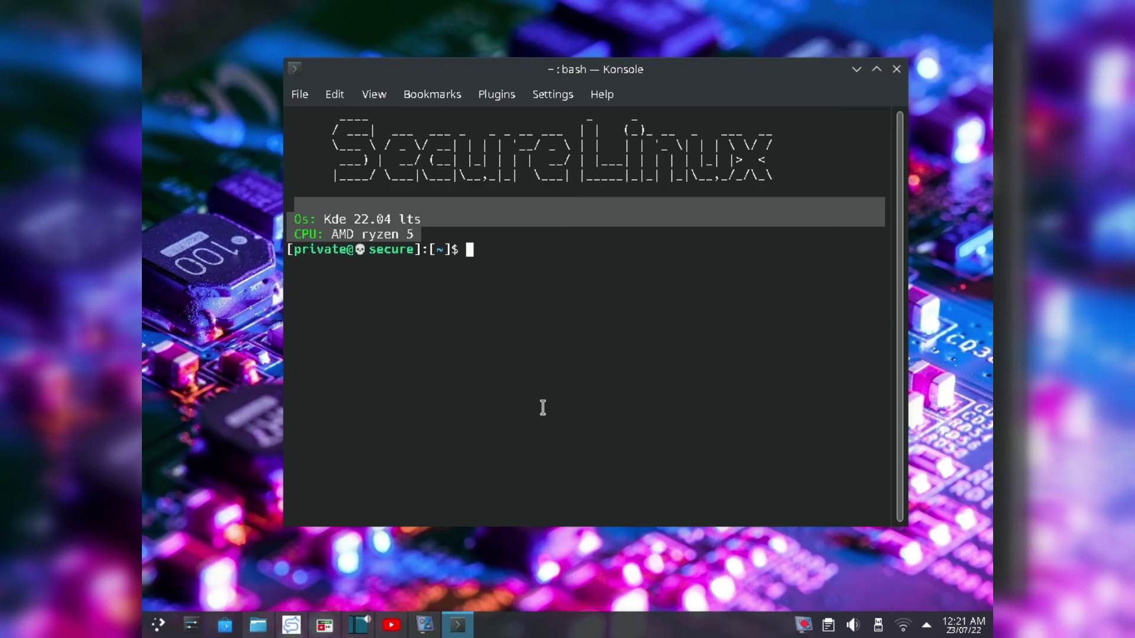
text(nano .bashrc)
key(Return)
scroll(542, 407, down, 20)
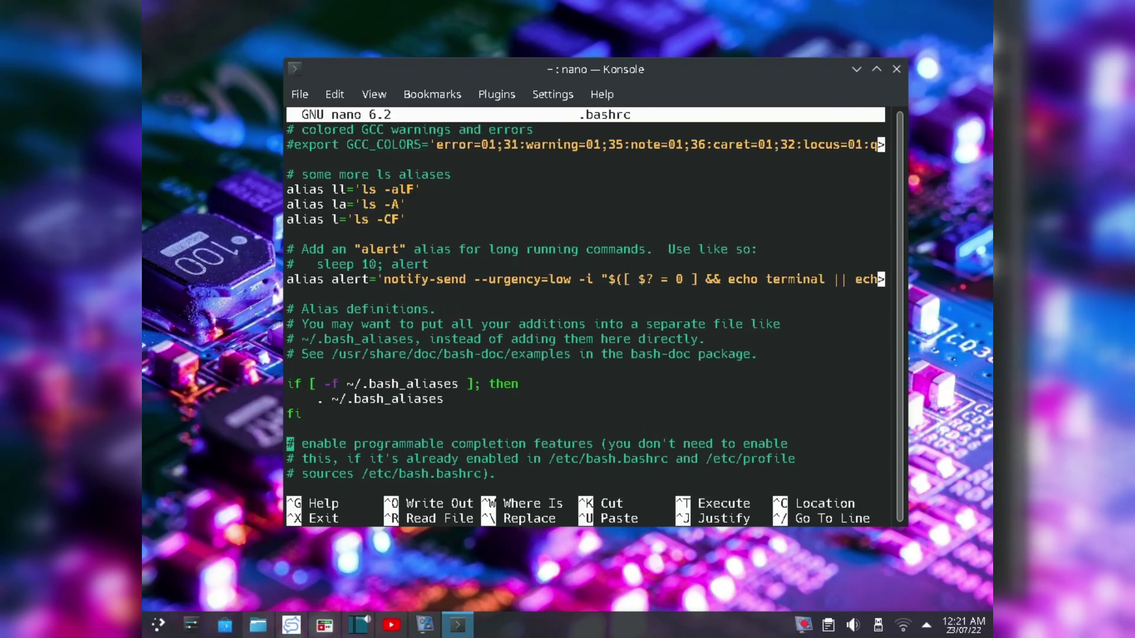
scroll(585, 311, down, 7)
text(e)
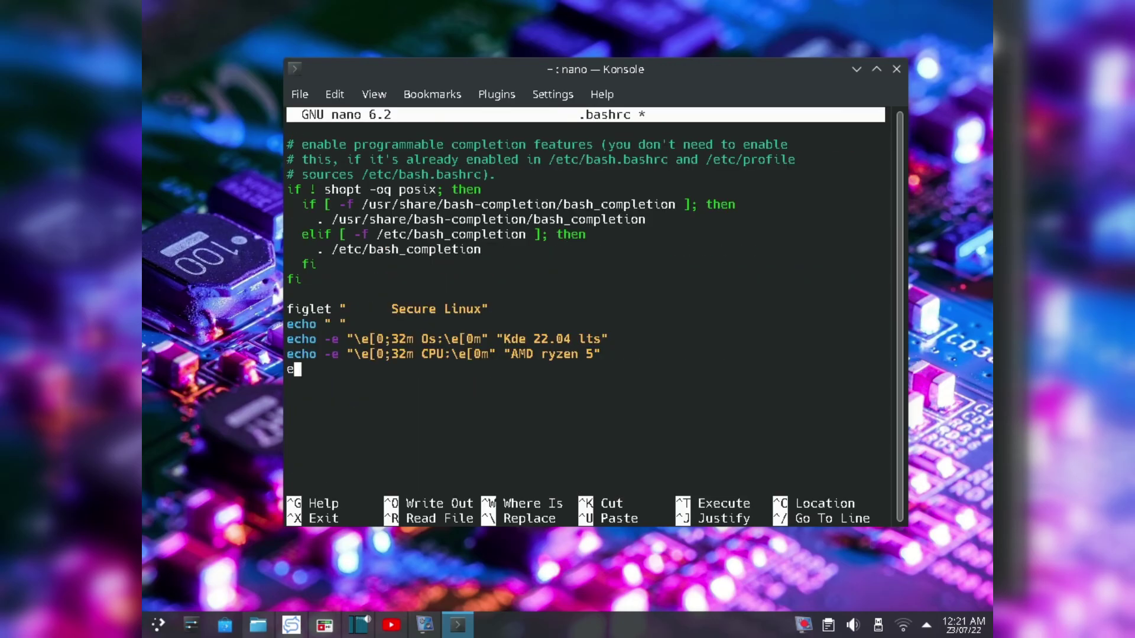
text(cho " ")
- Append an echo " " line after the CPU line, save .bashrc and exit nano
key(Left)
key(ctrl+s)
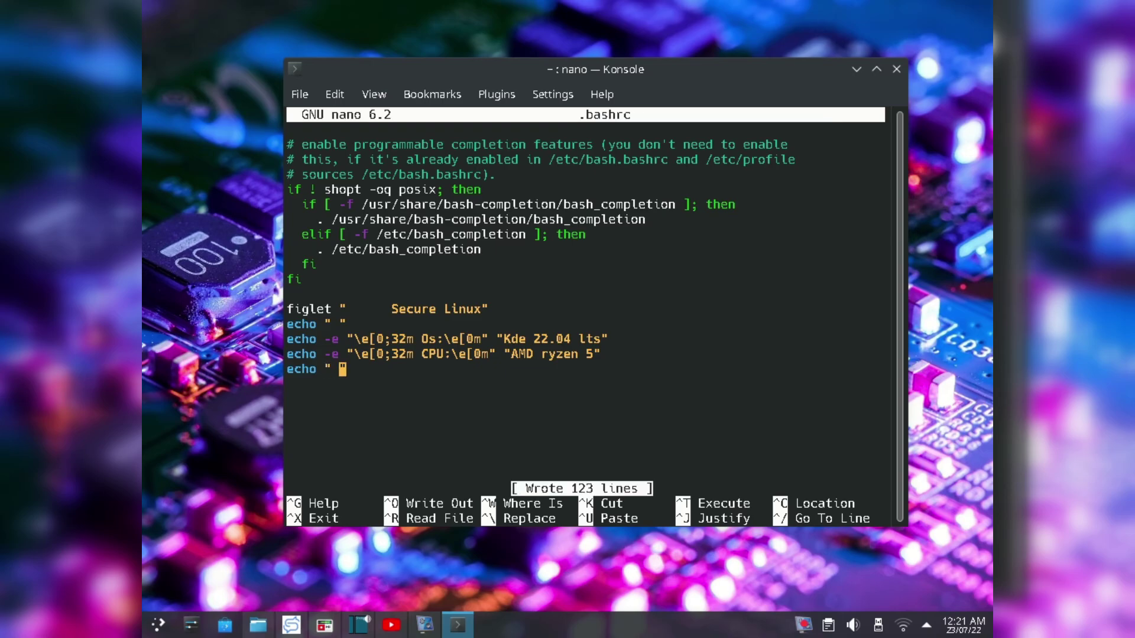
key(ctrl+x)
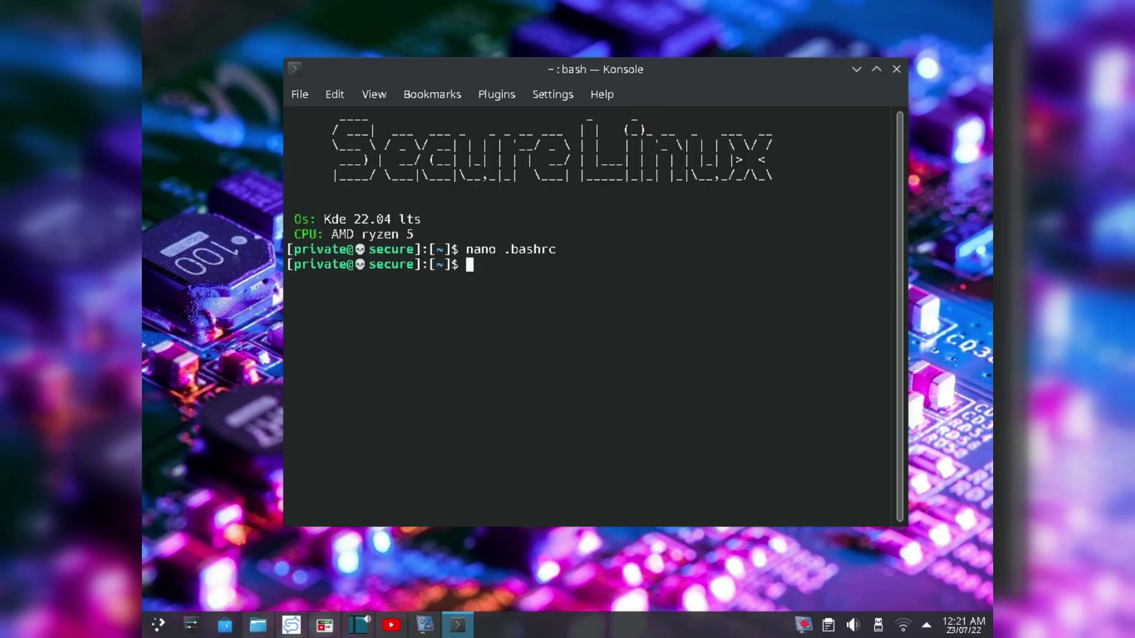
text(exit)
- Exit the session, start a fresh Konsole showing the blank line, and make the window narrower
key(Return)
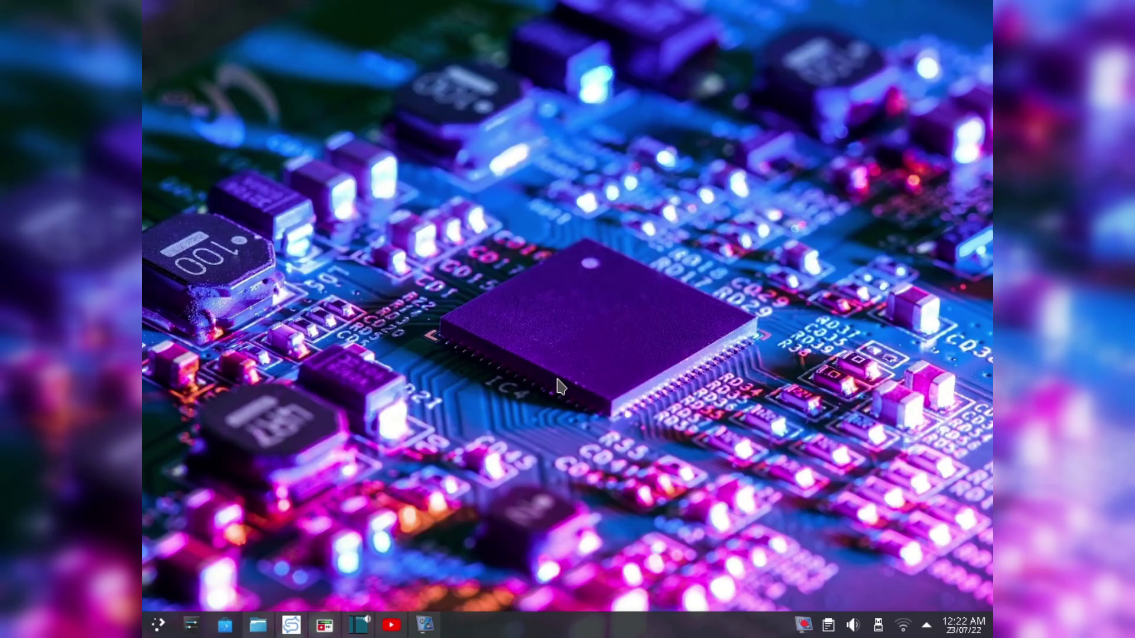
key(ctrl+alt+t)
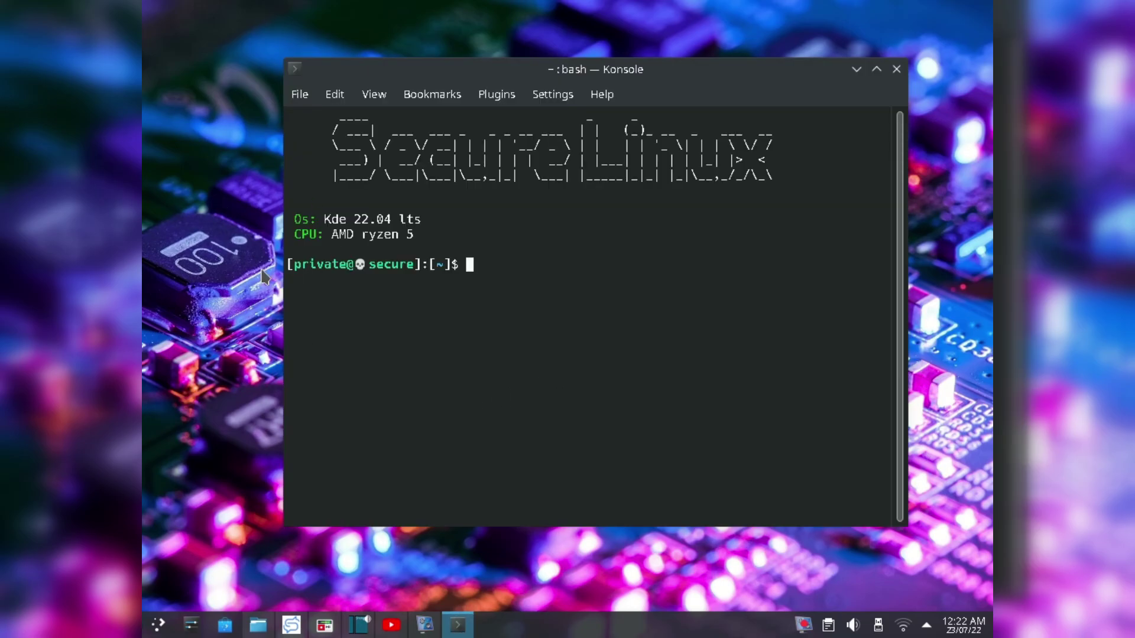
drag(263, 276, 305, 276)
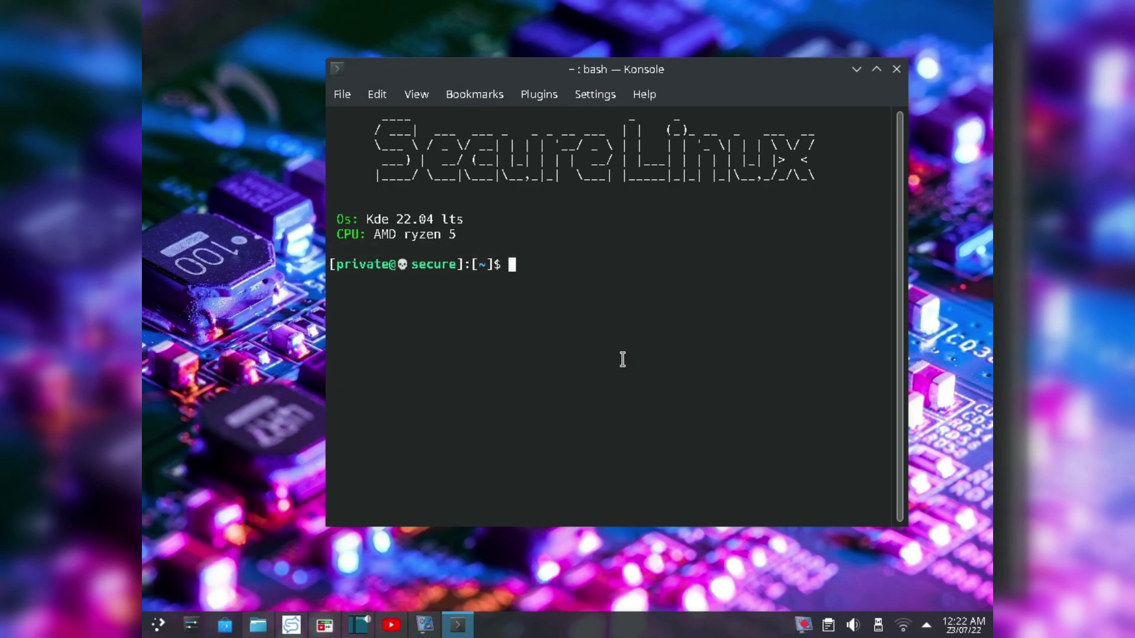